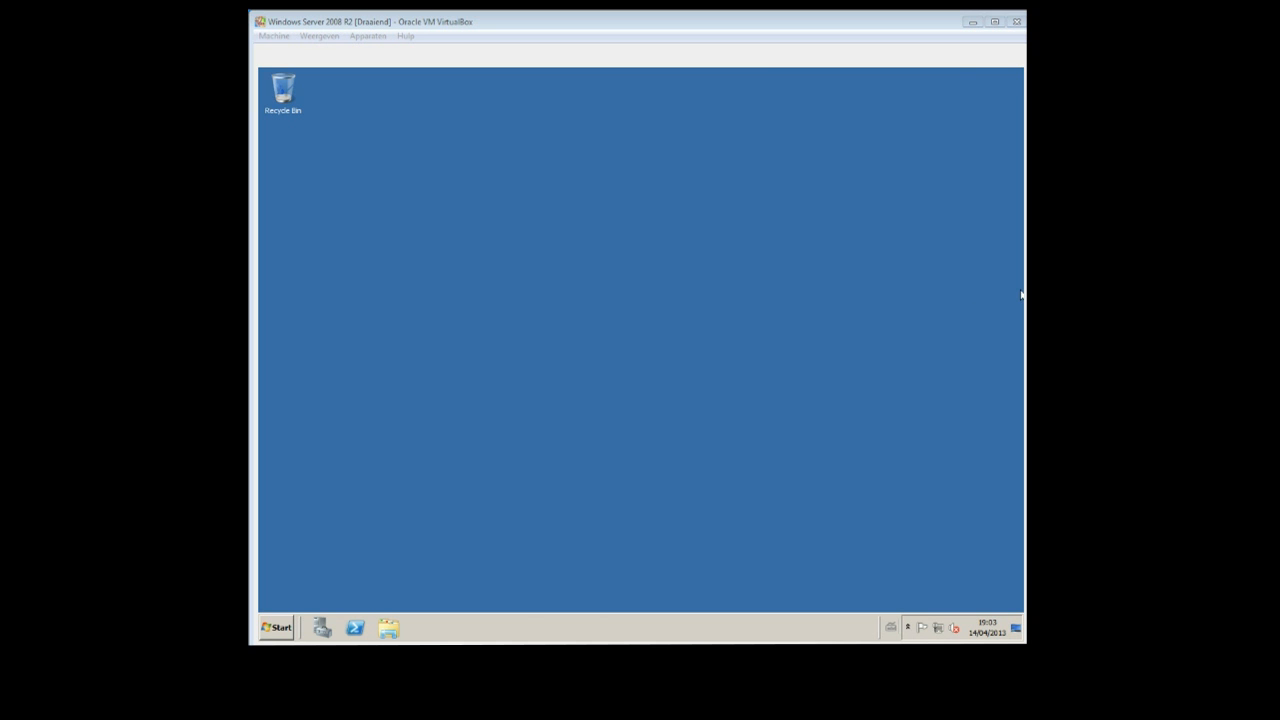
Start adding a server role in Server Manager and select File Services as the role to install.
{"action": "left_click", "coordinate": [914, 277]}
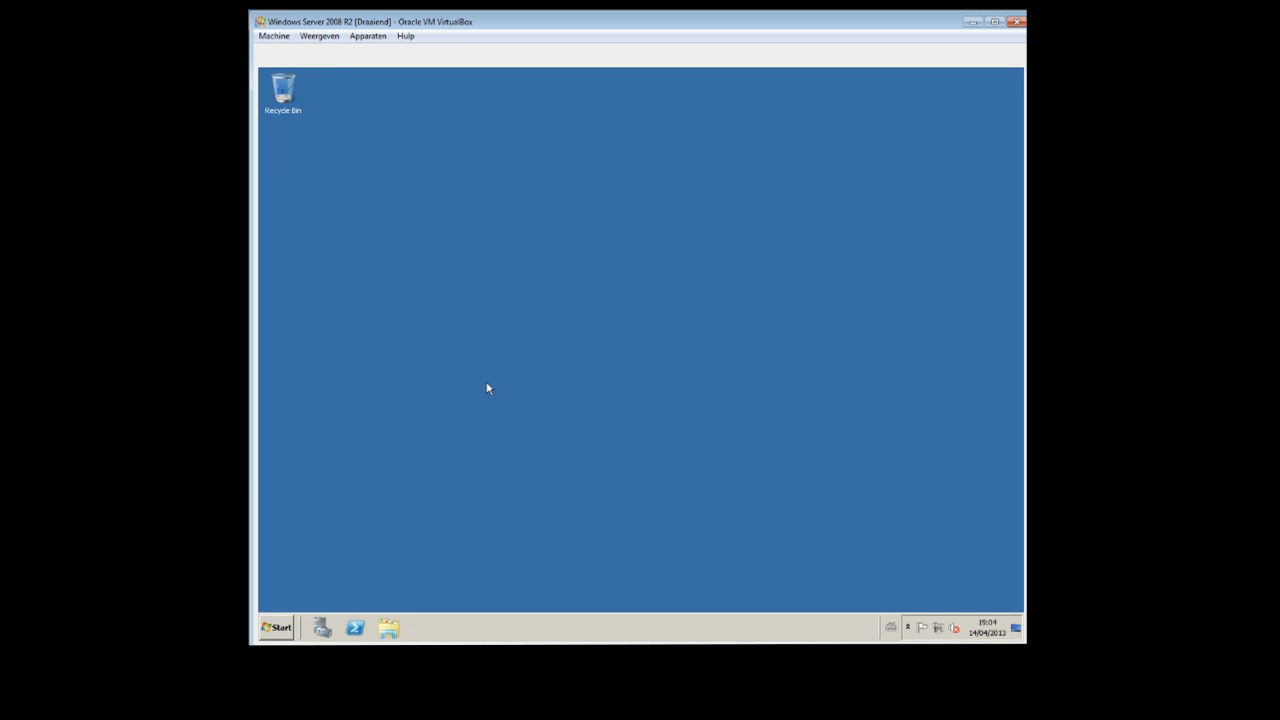
{"action": "left_click", "coordinate": [322, 627]}
{"action": "left_click", "coordinate": [297, 134]}
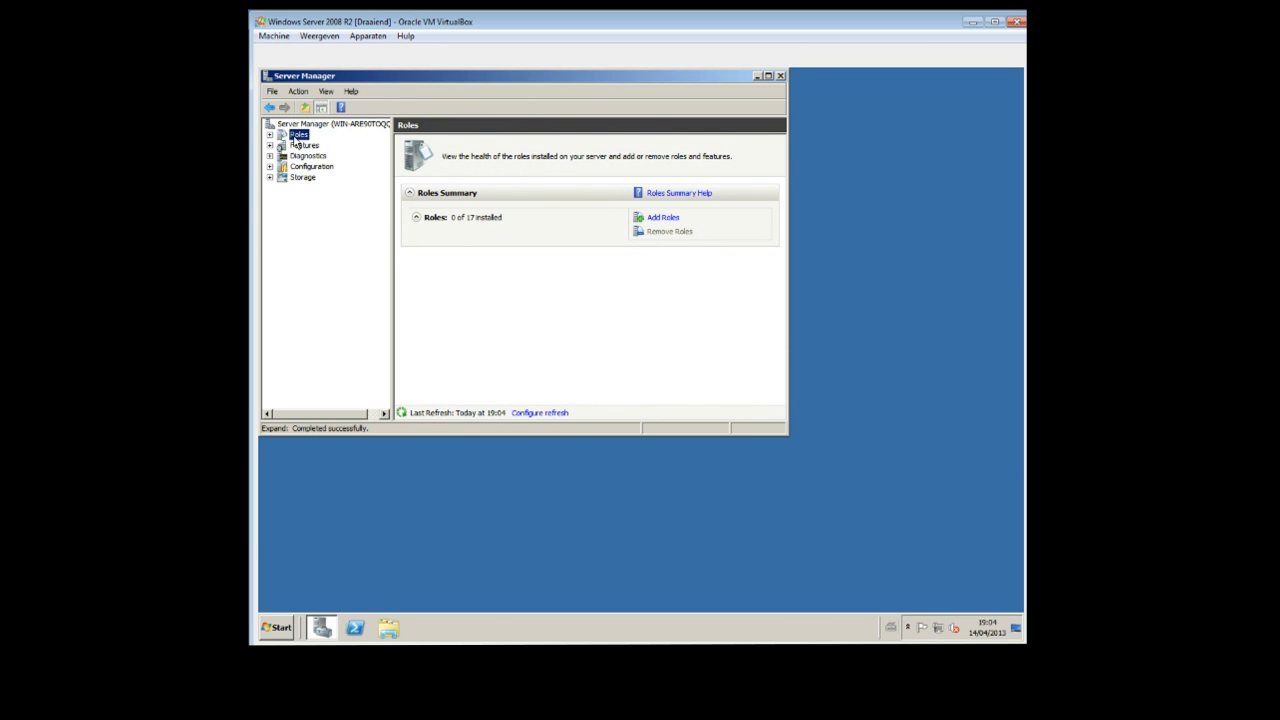
{"action": "right_click", "coordinate": [296, 136]}
{"action": "left_click", "coordinate": [311, 145]}
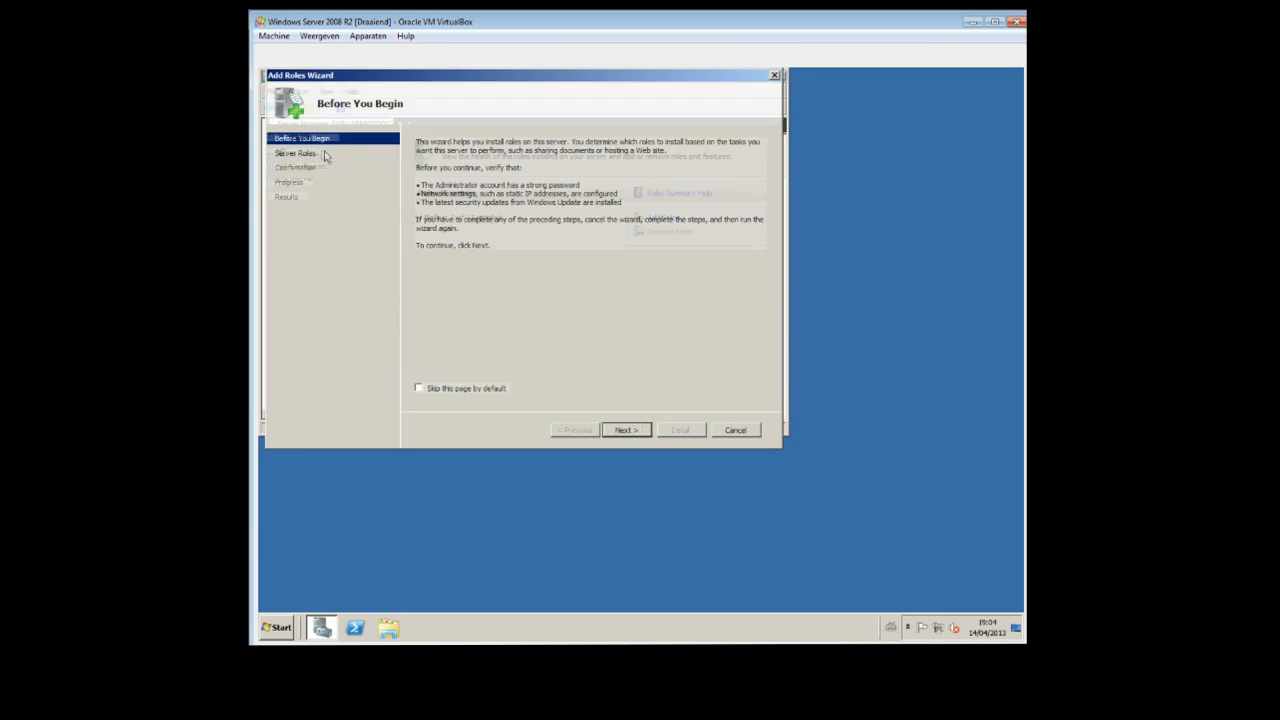
{"action": "left_click", "coordinate": [622, 431]}
{"action": "left_click", "coordinate": [420, 265]}
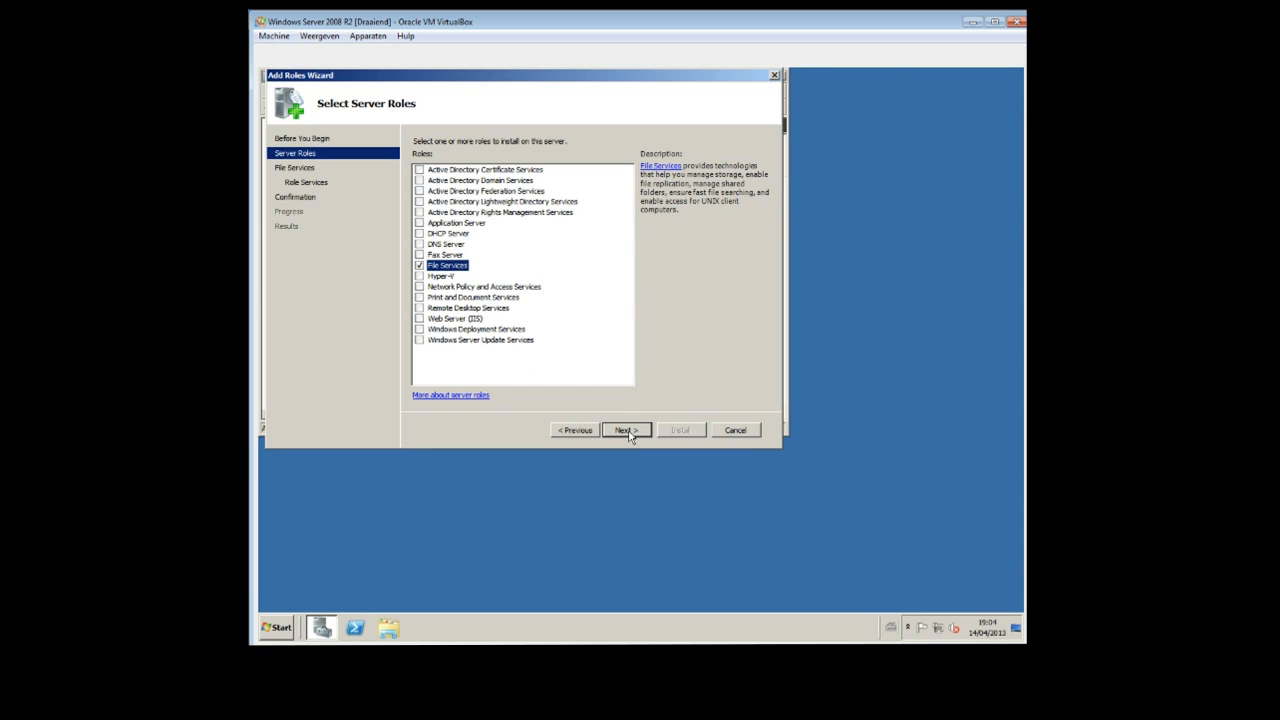
Install the File Services role with only the File Server role service and close the wizard.
{"action": "left_click", "coordinate": [626, 431]}
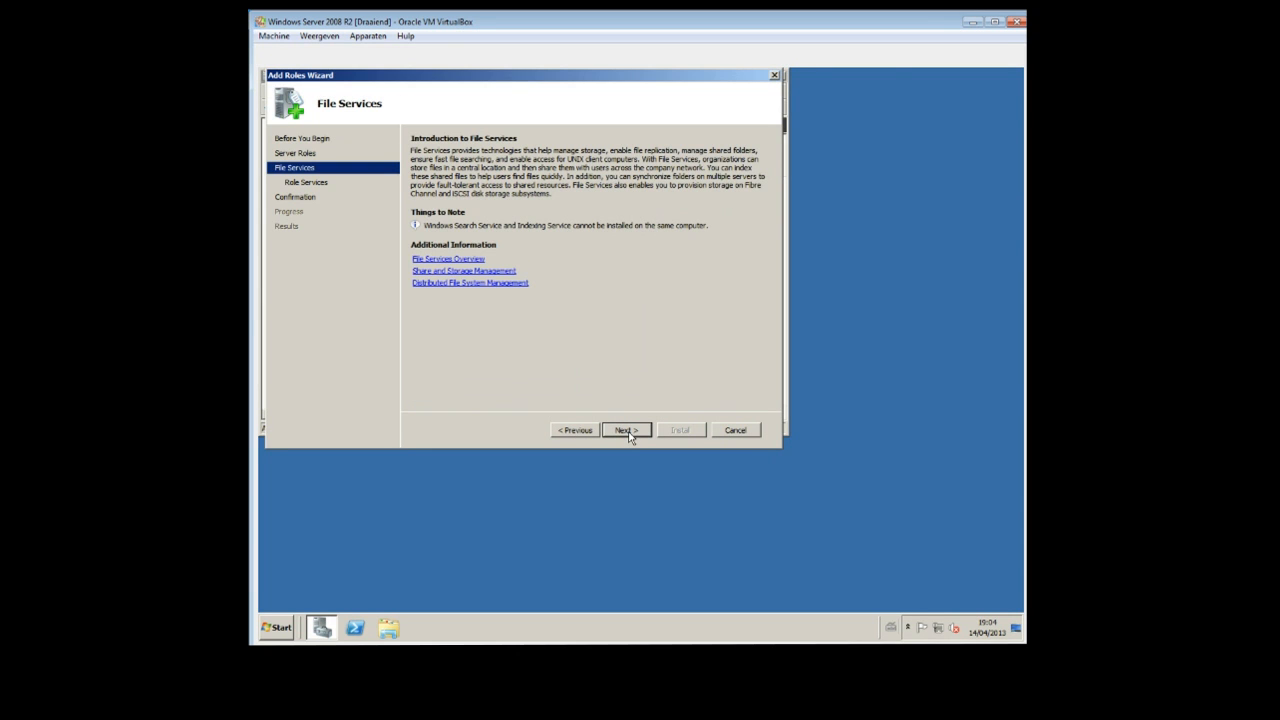
{"action": "left_click", "coordinate": [626, 431]}
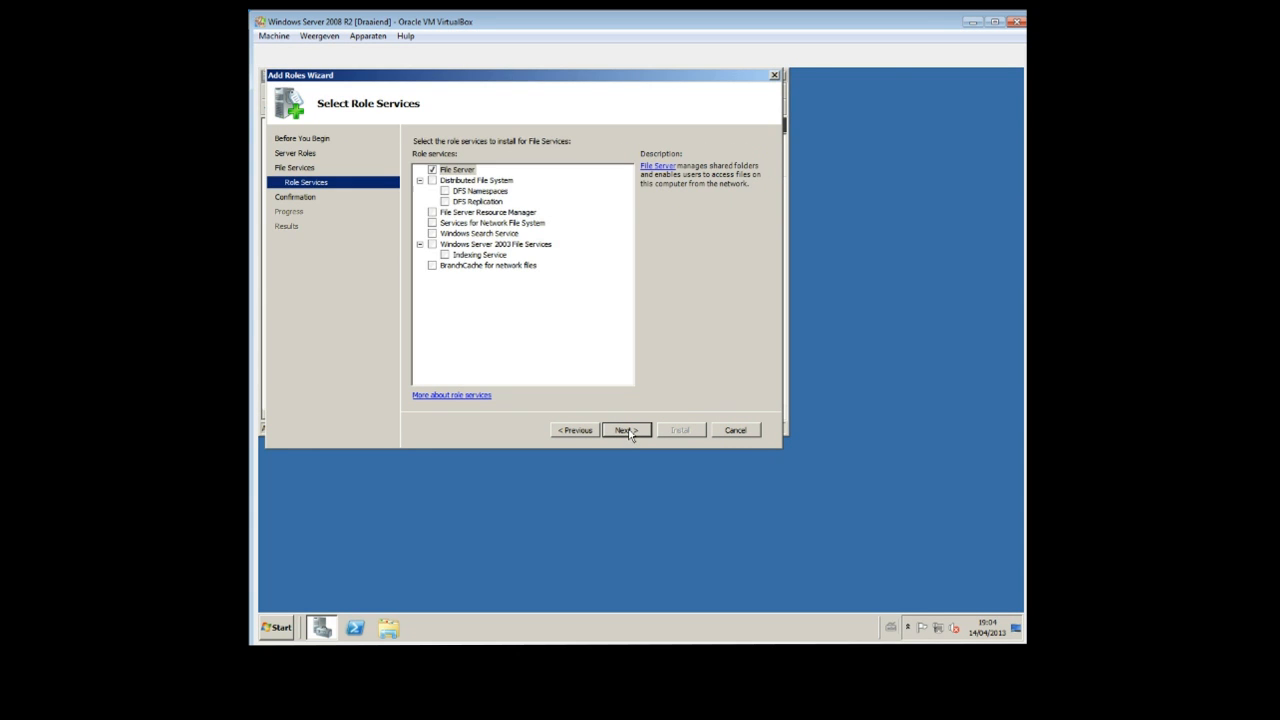
{"action": "left_click", "coordinate": [628, 431]}
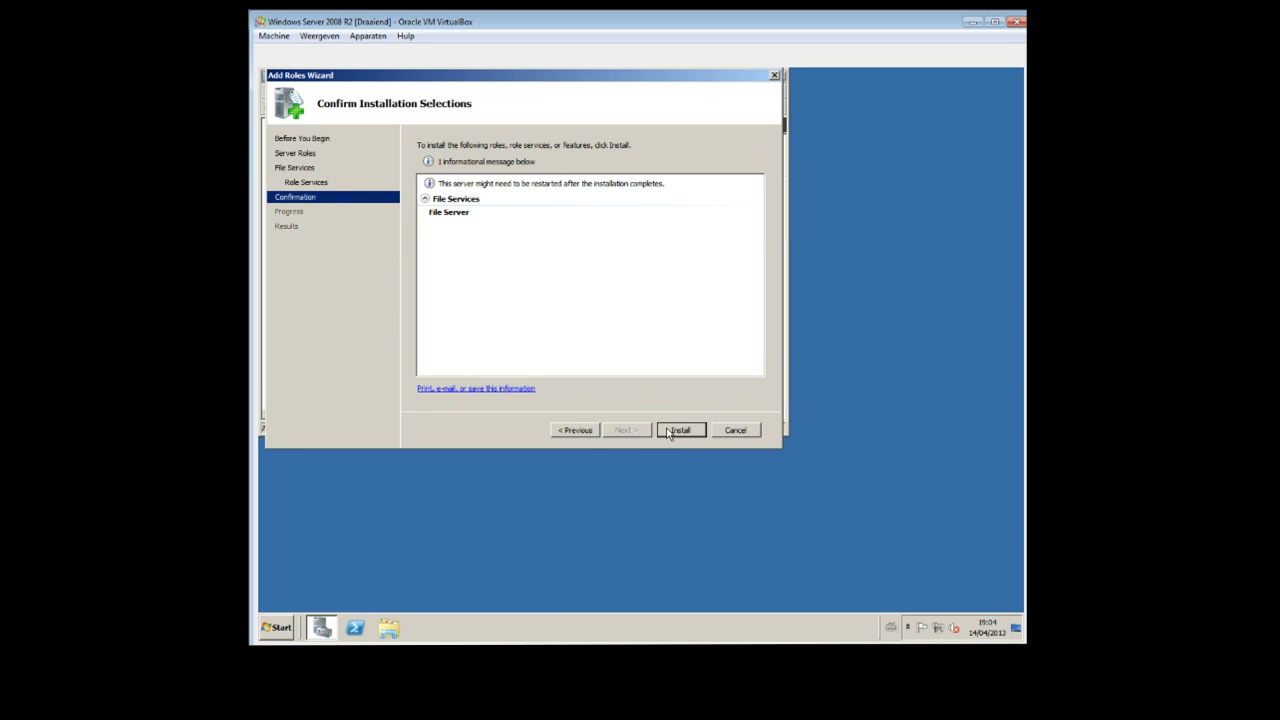
{"action": "left_click", "coordinate": [669, 431]}
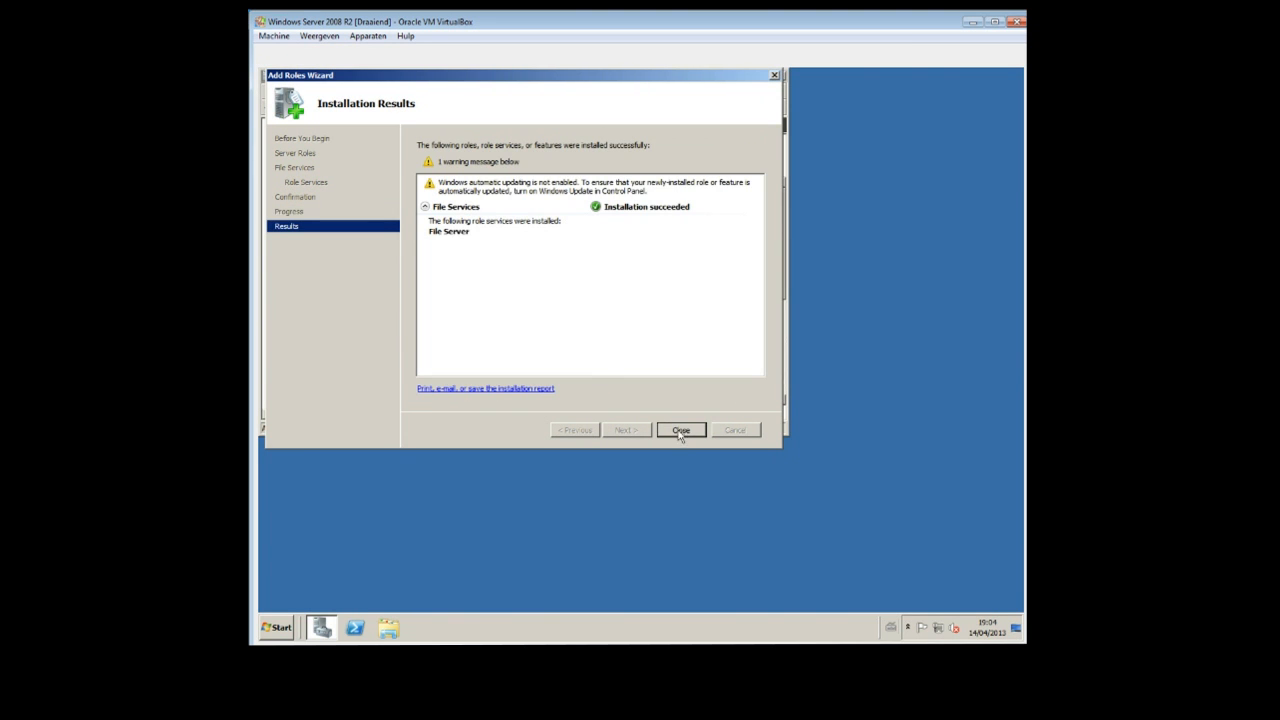
{"action": "left_click", "coordinate": [681, 431]}
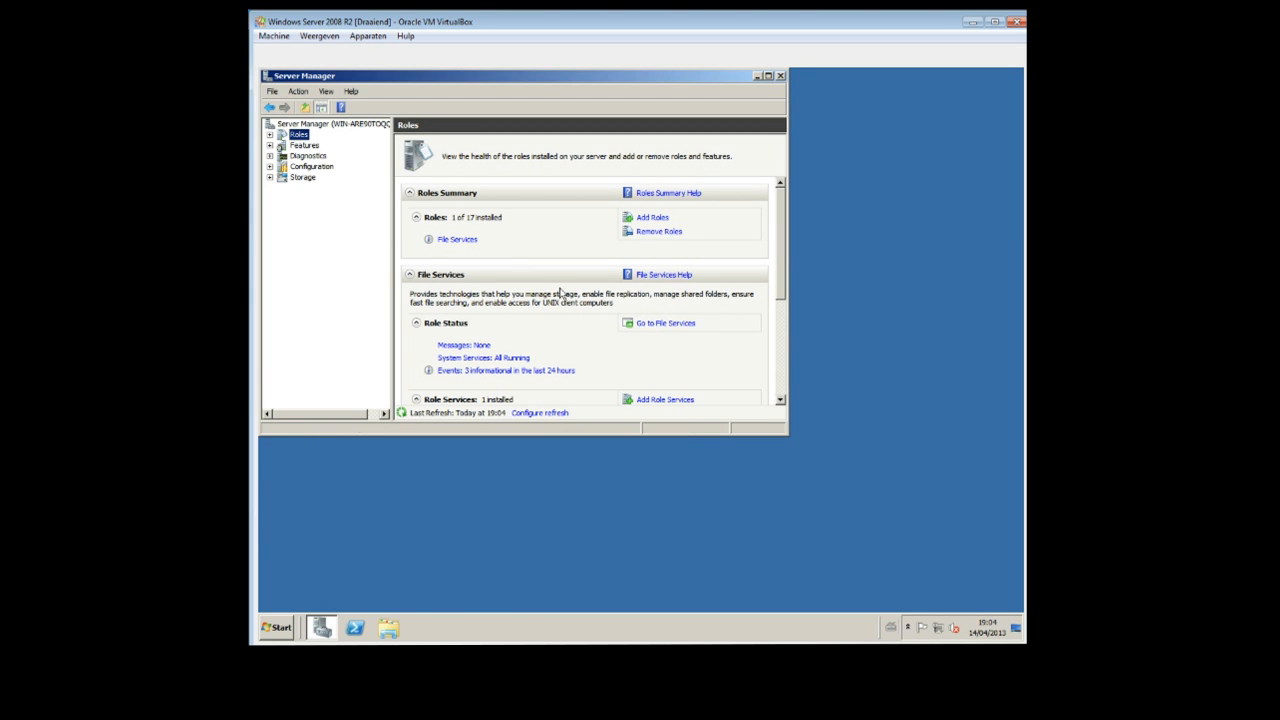
Find and open Share and Storage Management, placing its window clear of Server Manager's navigation tree.
{"action": "left_click", "coordinate": [280, 627]}
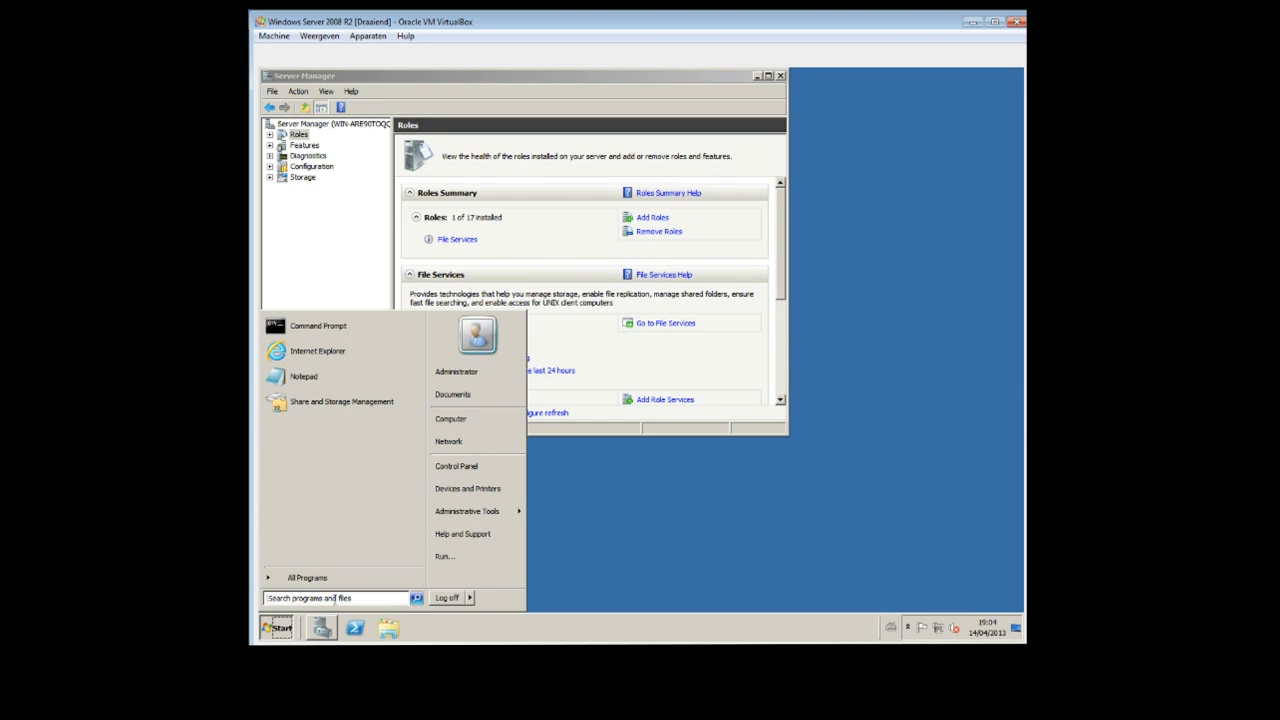
{"action": "type", "text": "share"}
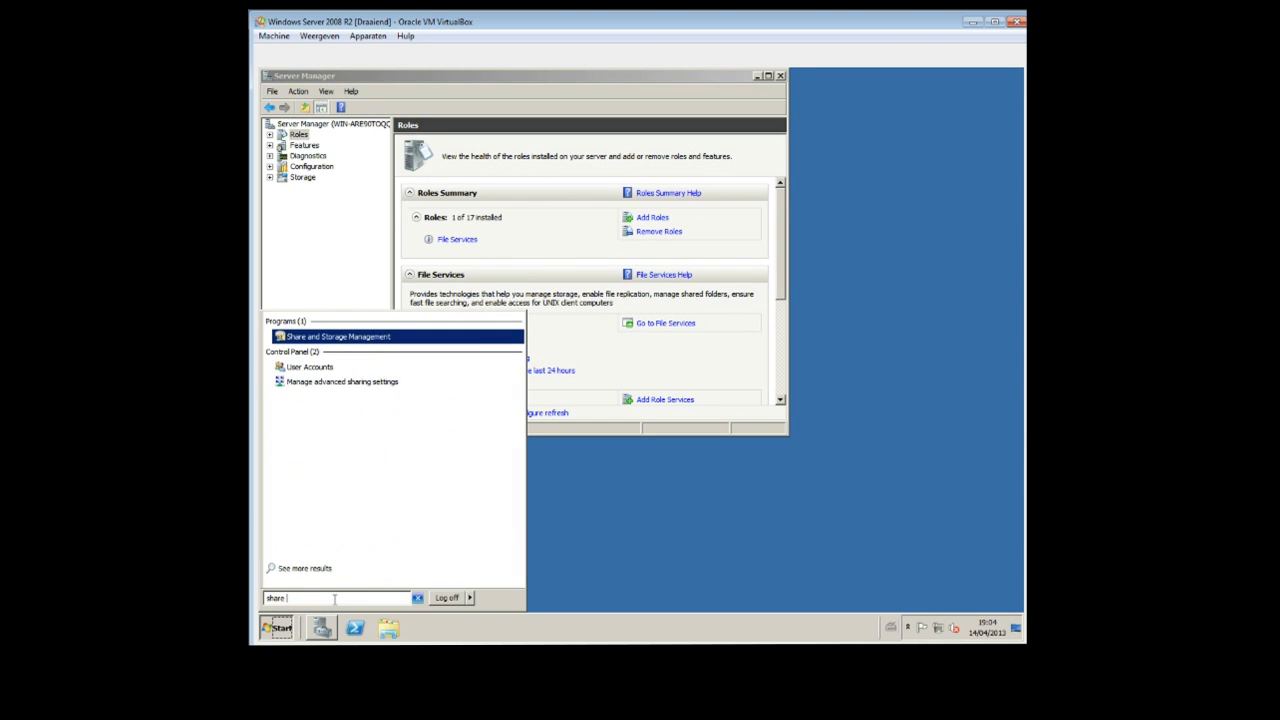
{"action": "left_click", "coordinate": [317, 337]}
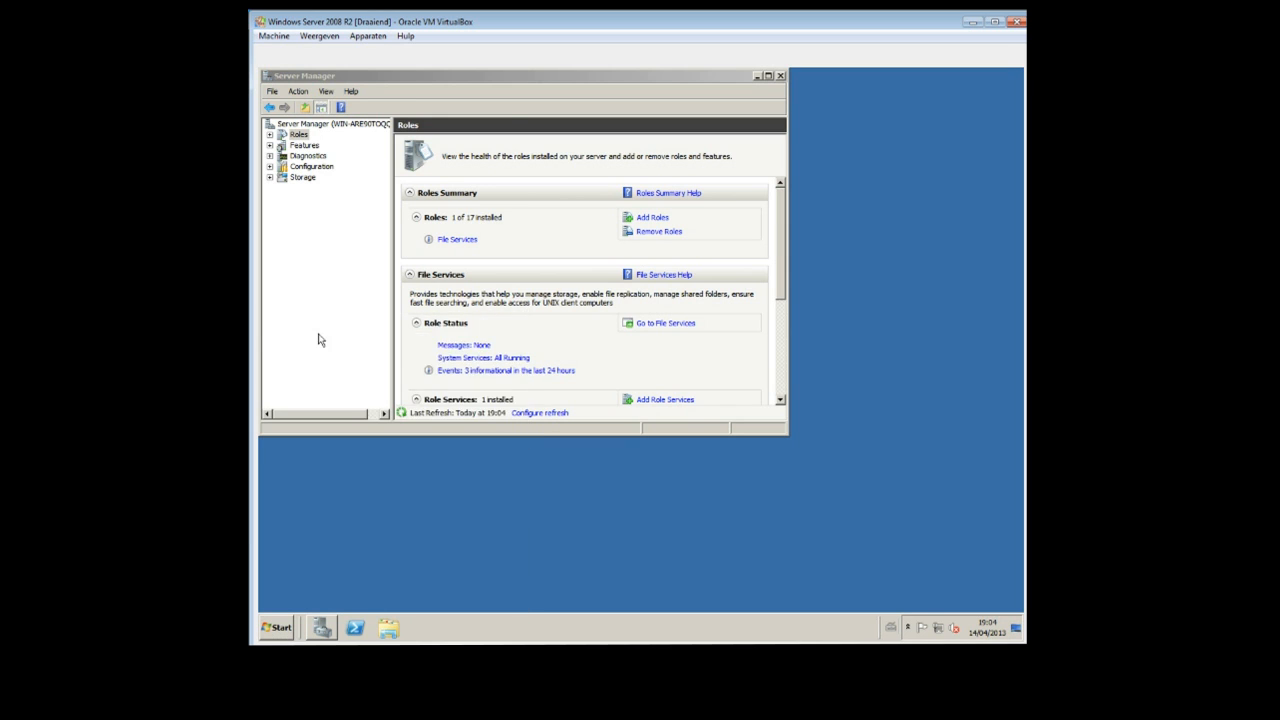
{"action": "left_click_drag", "start_coordinate": [510, 75], "coordinate": [689, 121]}
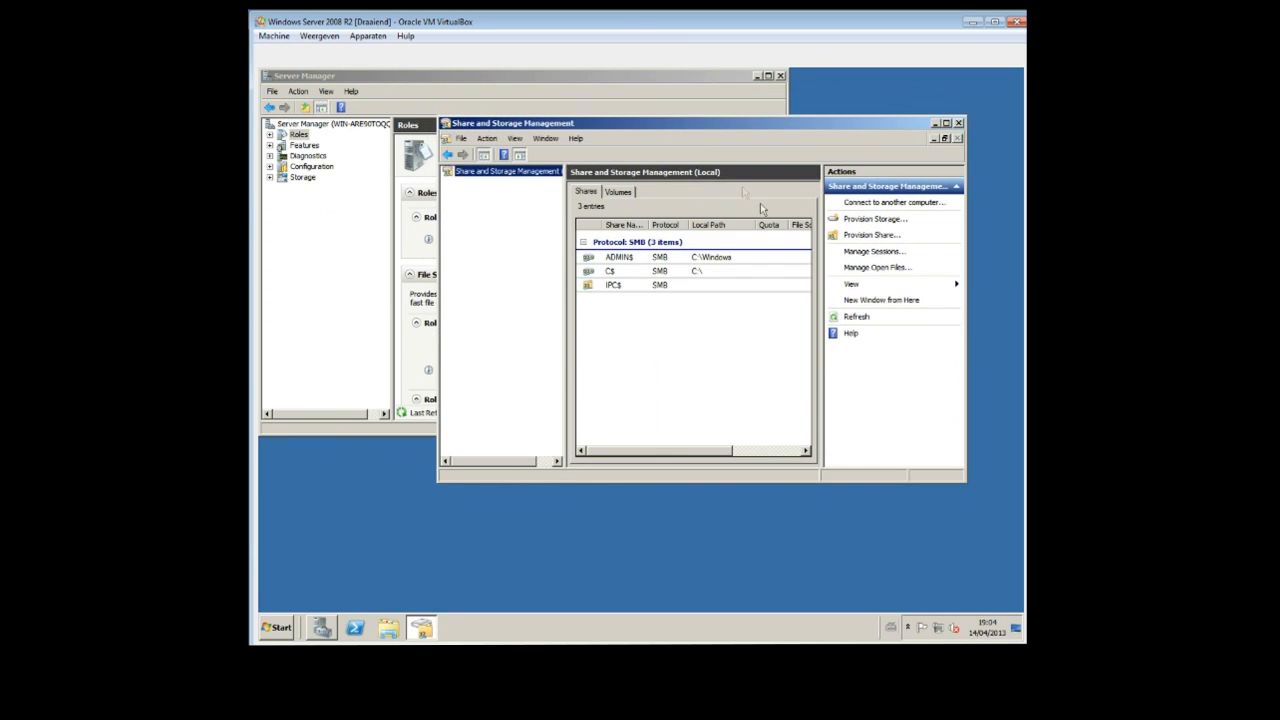
Start provisioning a share and create c:\New folder on the c$ drive as its location.
{"action": "left_click", "coordinate": [872, 235]}
{"action": "left_click", "coordinate": [818, 239]}
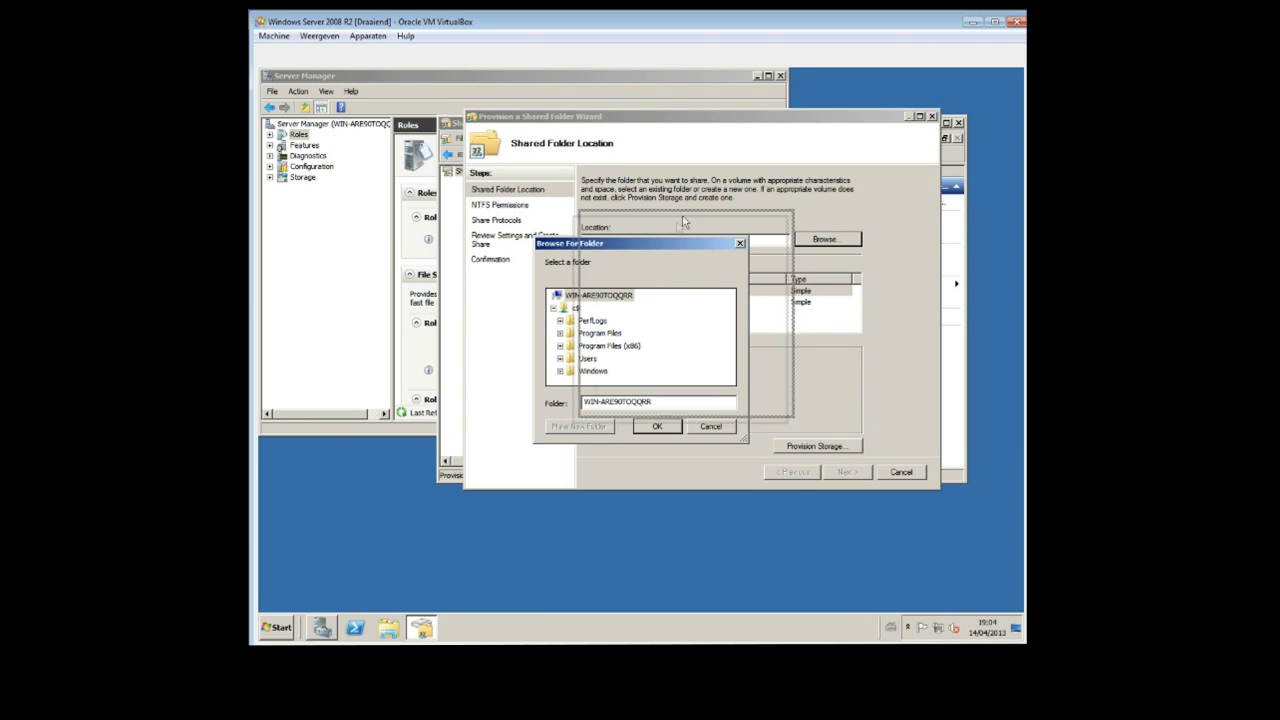
{"action": "left_click", "coordinate": [652, 252]}
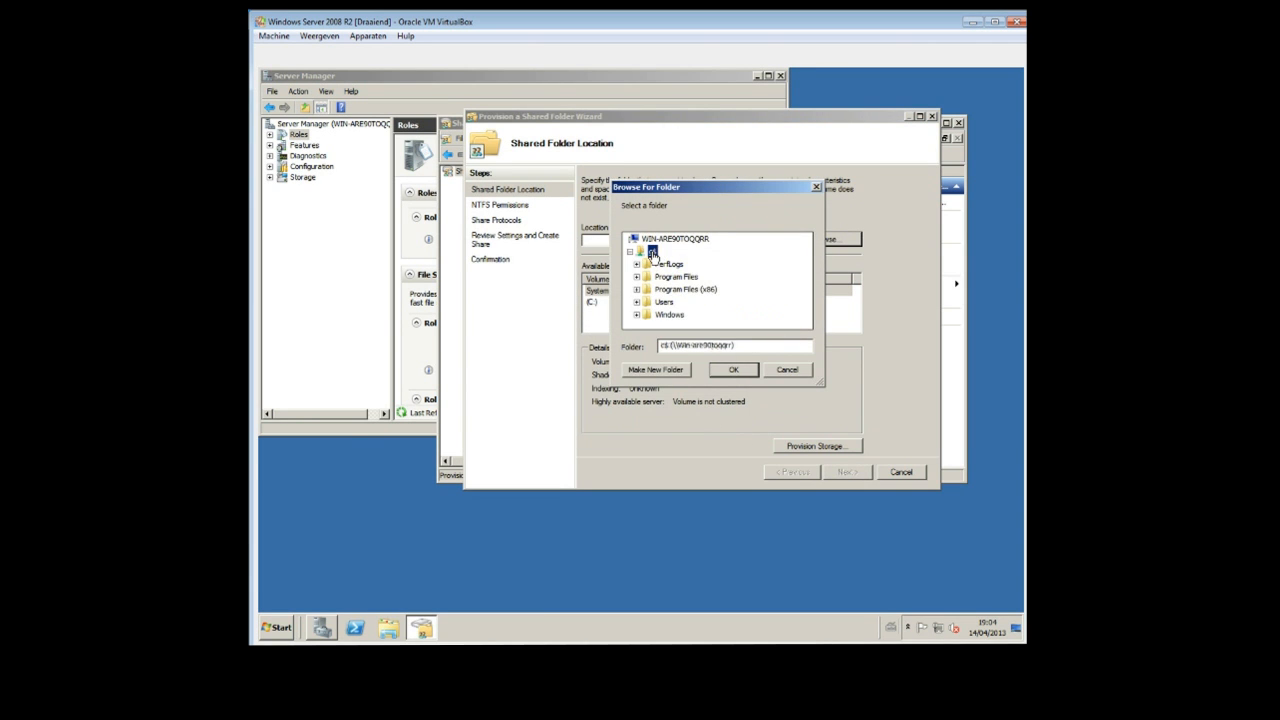
{"action": "left_click", "coordinate": [683, 371]}
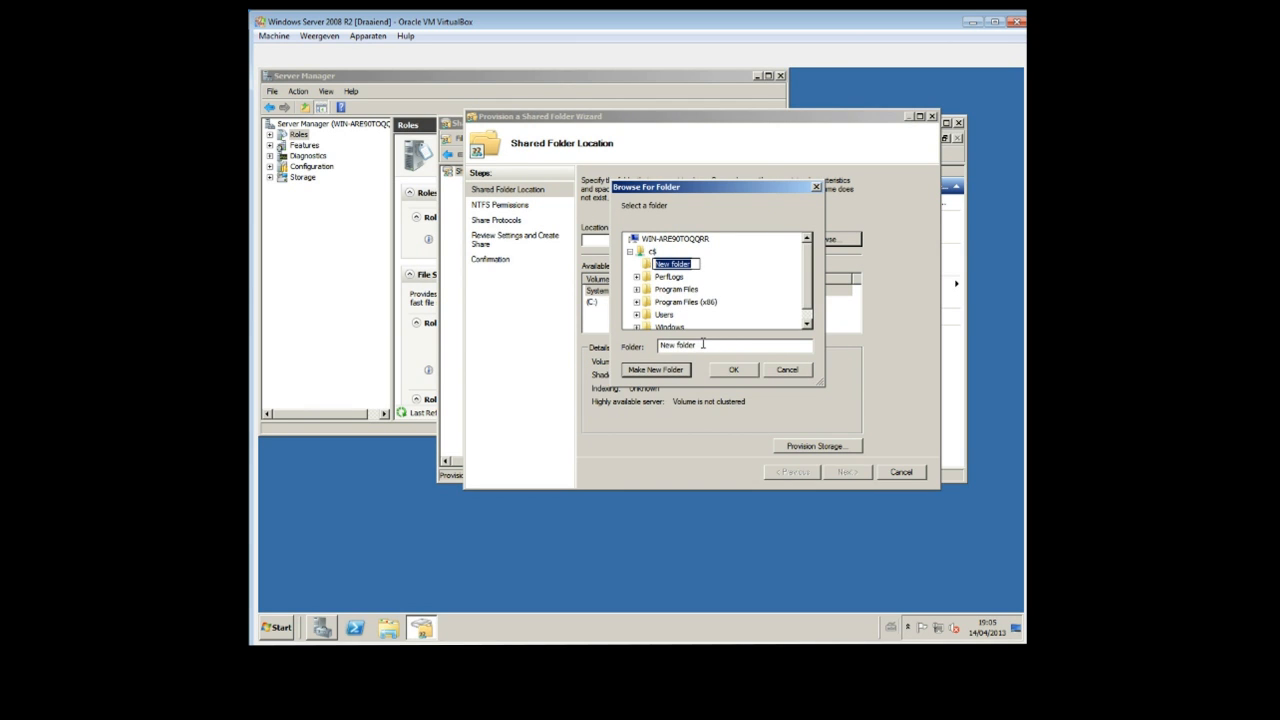
{"action": "left_click", "coordinate": [703, 344]}
{"action": "left_click_drag", "start_coordinate": [703, 344], "coordinate": [659, 345]}
{"action": "type", "text": "Back up"}
{"action": "key", "text": "Return"}
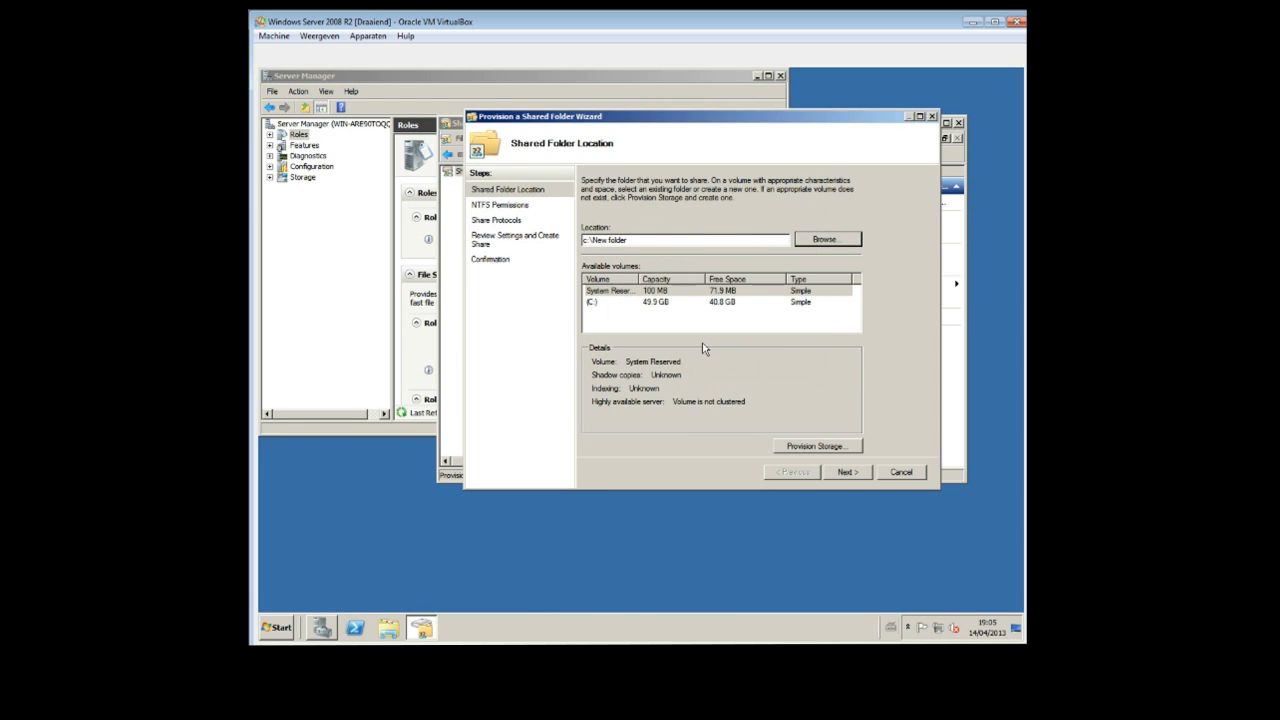
{"action": "left_click", "coordinate": [848, 472]}
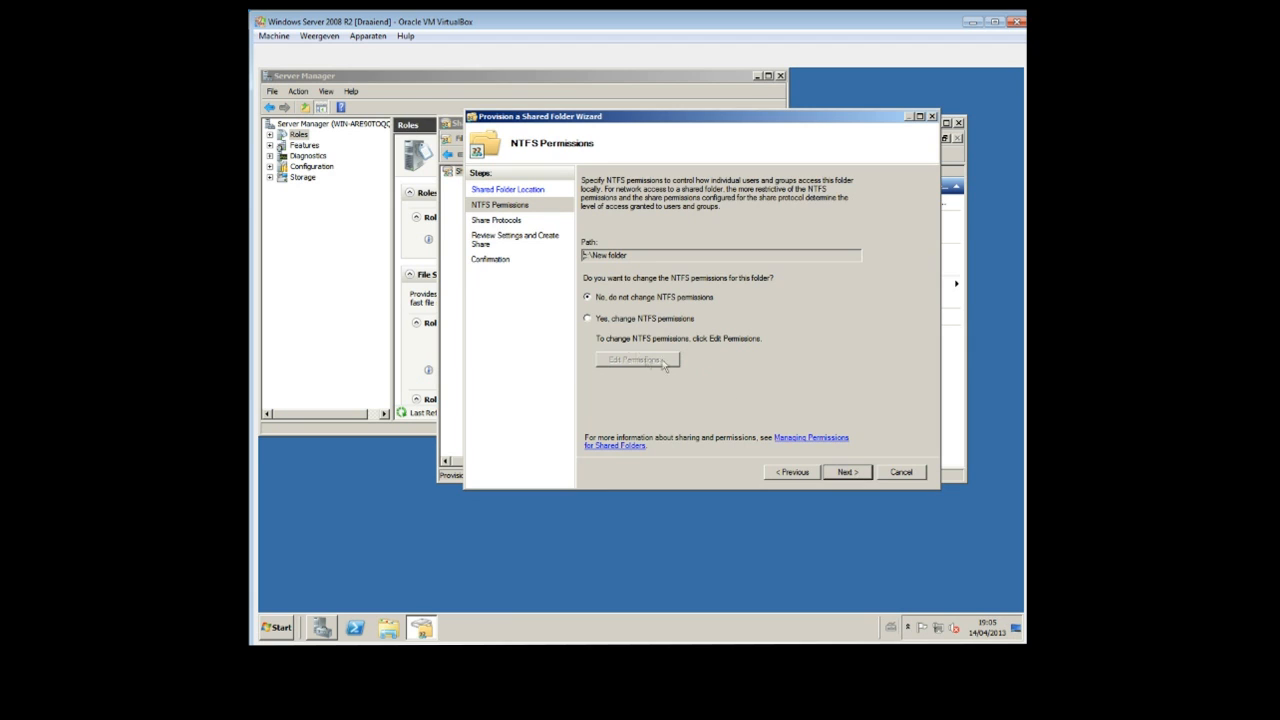
Change the folder's NTFS permissions by adding Everyone with Full Control allowed.
{"action": "left_click", "coordinate": [588, 319]}
{"action": "left_click", "coordinate": [653, 361]}
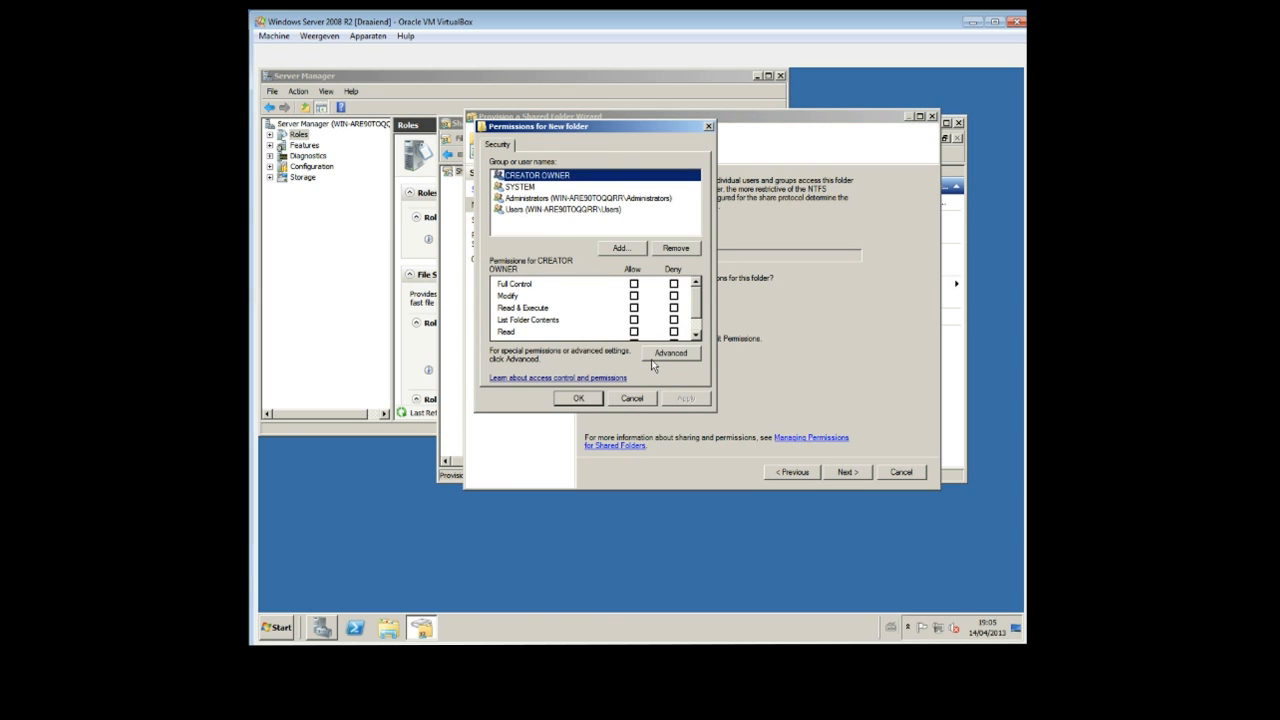
{"action": "left_click", "coordinate": [621, 249]}
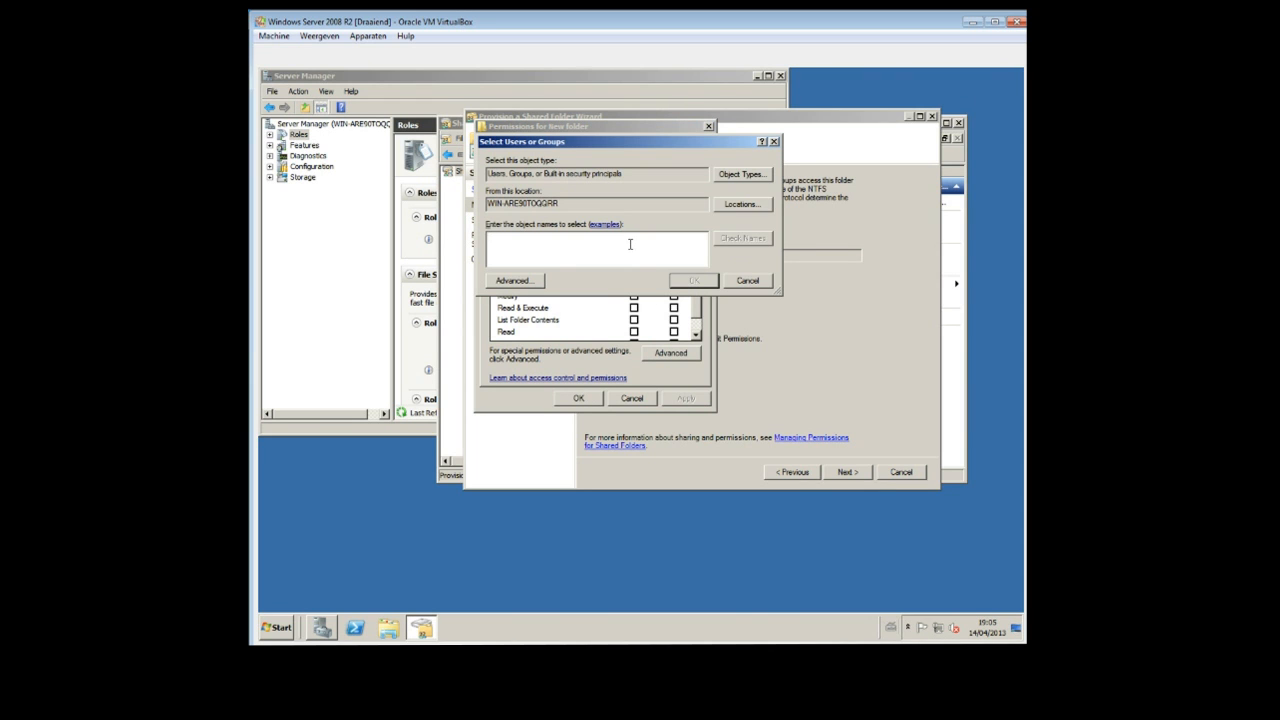
{"action": "type", "text": "Everyone"}
{"action": "left_click", "coordinate": [695, 281]}
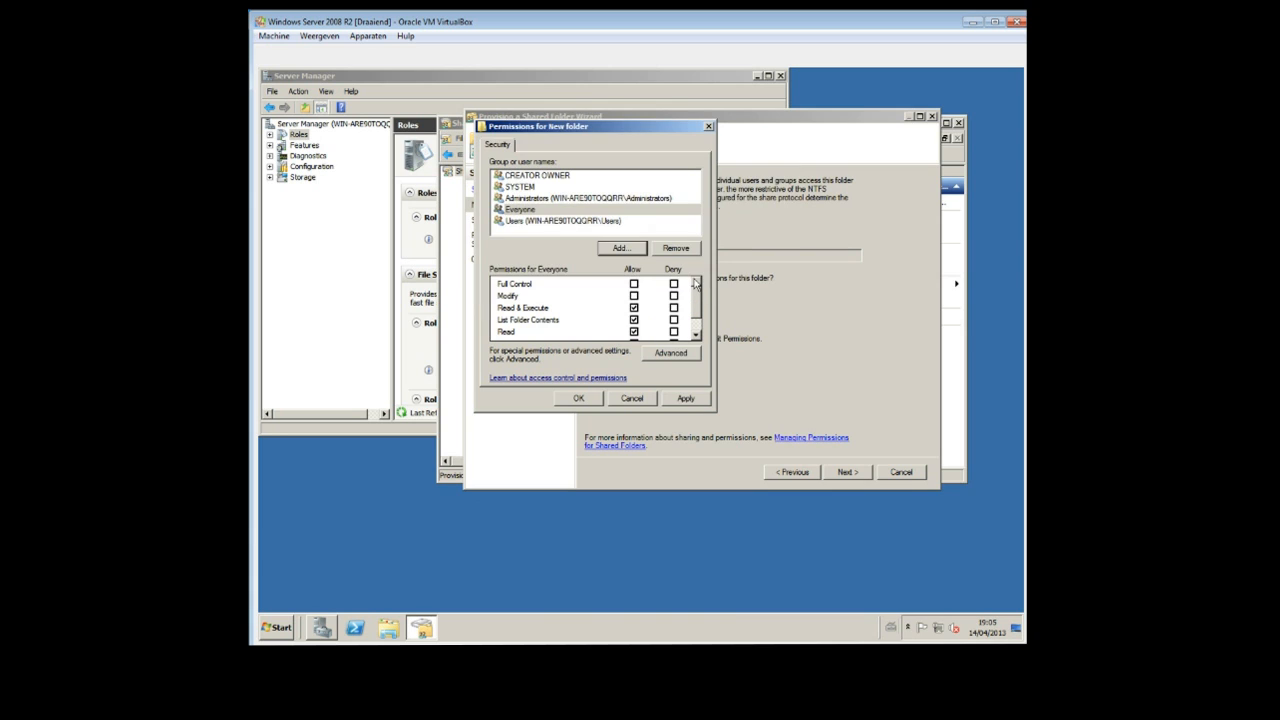
{"action": "left_click", "coordinate": [634, 286]}
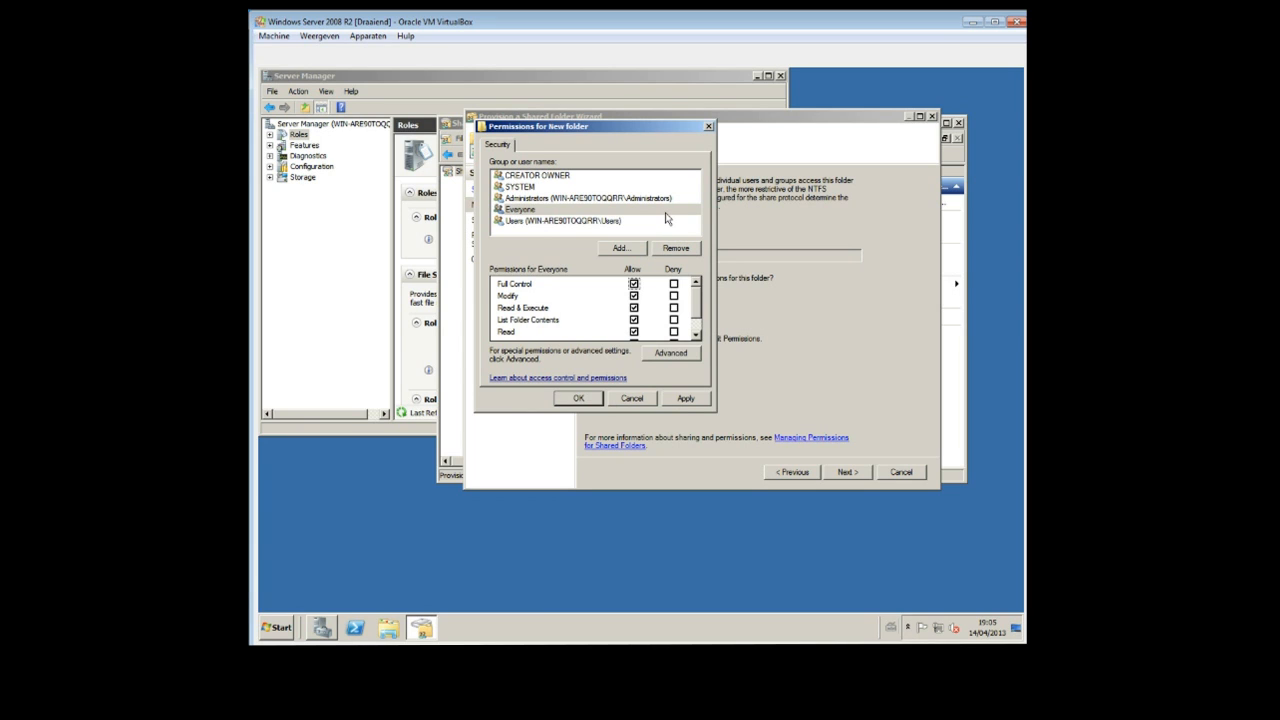
{"action": "left_click", "coordinate": [697, 401]}
{"action": "left_click", "coordinate": [587, 402]}
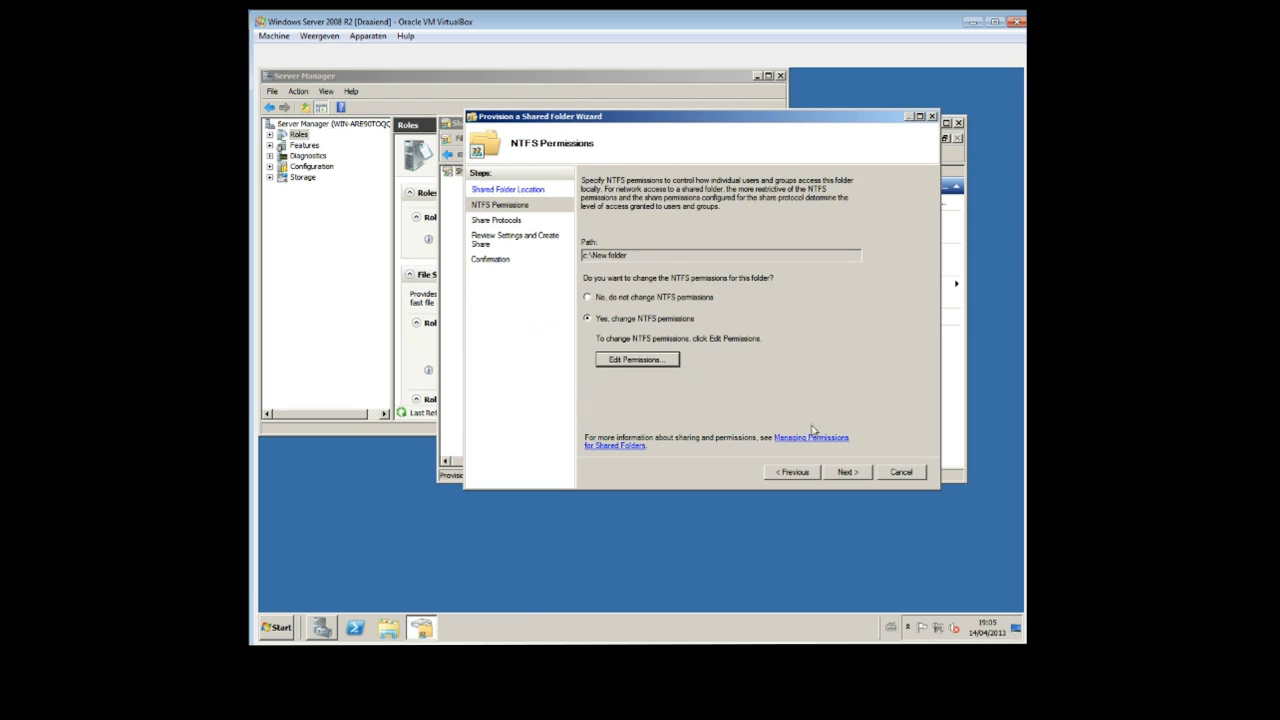
{"action": "left_click", "coordinate": [834, 472]}
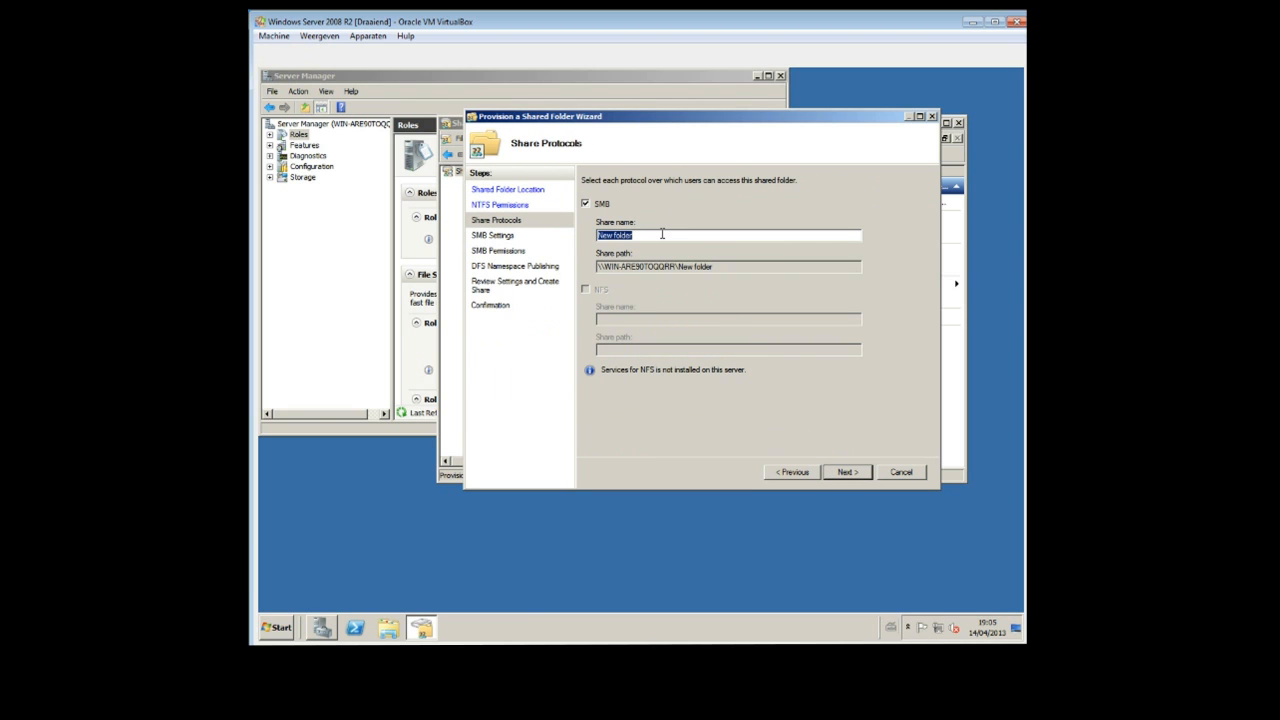
Name the SMB share Back up and give administrators Full Control and all other users Read and Write access.
{"action": "type", "text": "Back up"}
{"action": "left_click", "coordinate": [848, 474]}
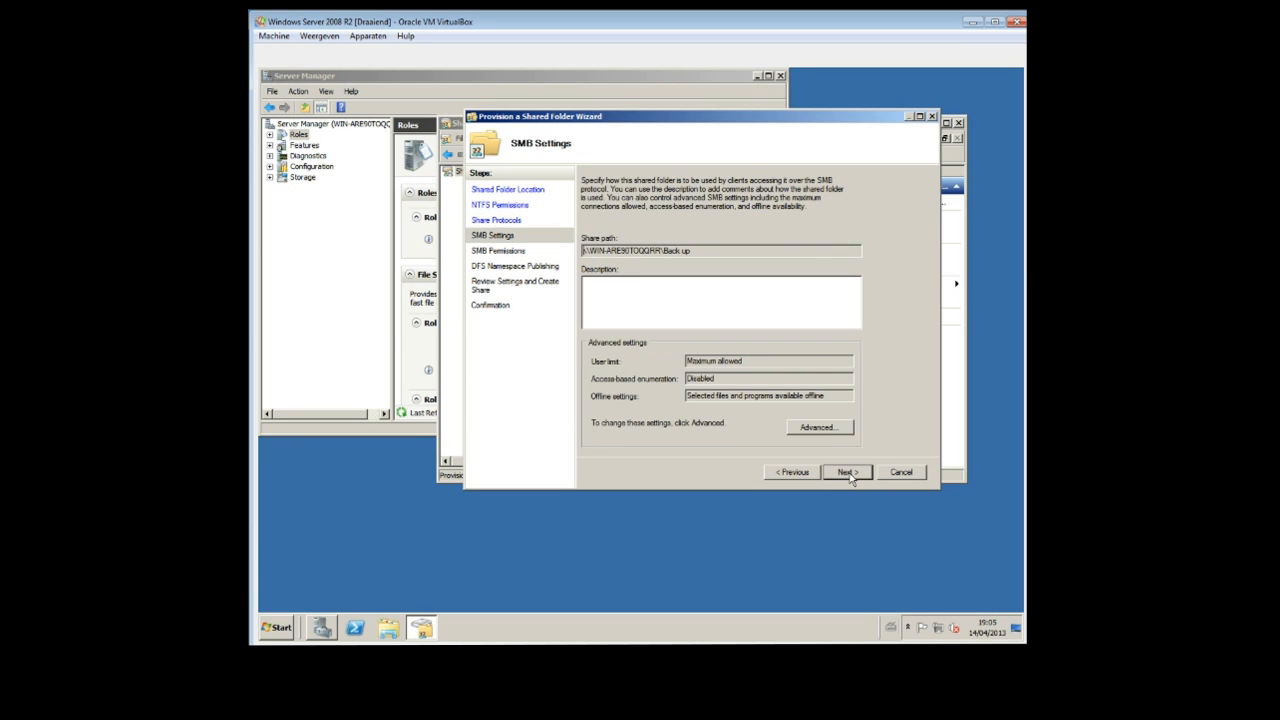
{"action": "left_click", "coordinate": [849, 476]}
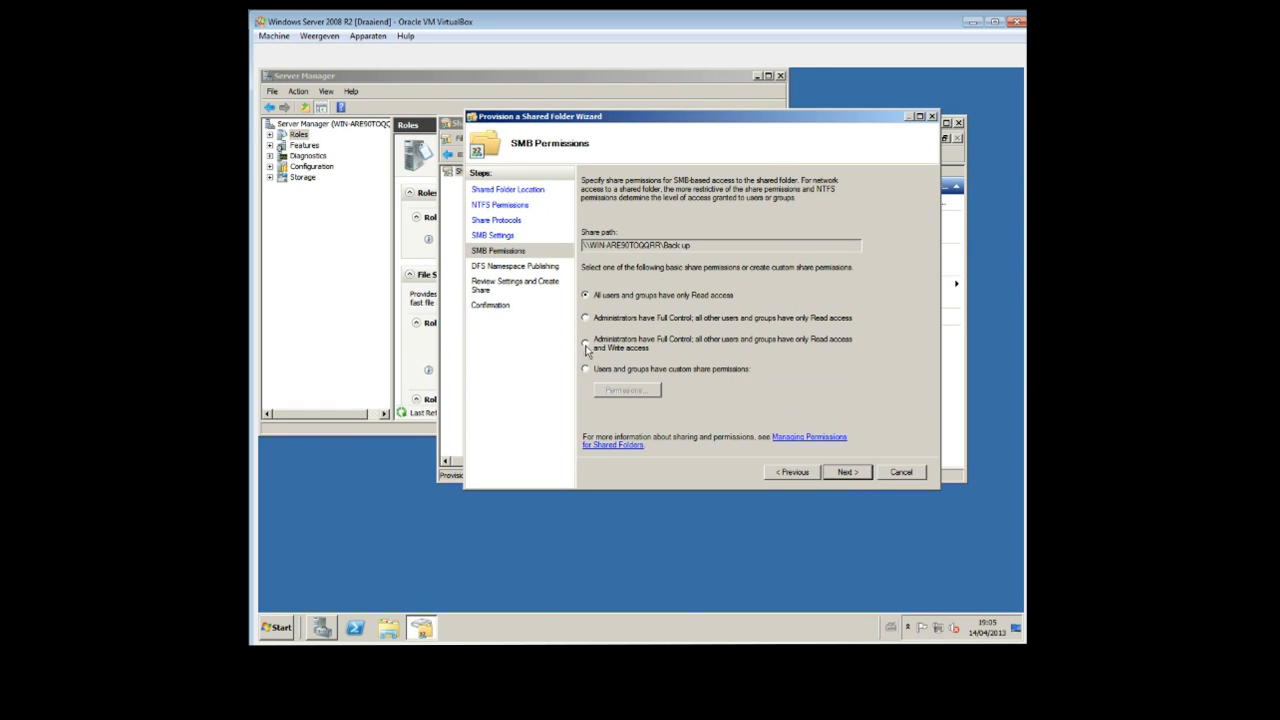
{"action": "left_click", "coordinate": [586, 343]}
{"action": "left_click", "coordinate": [857, 476]}
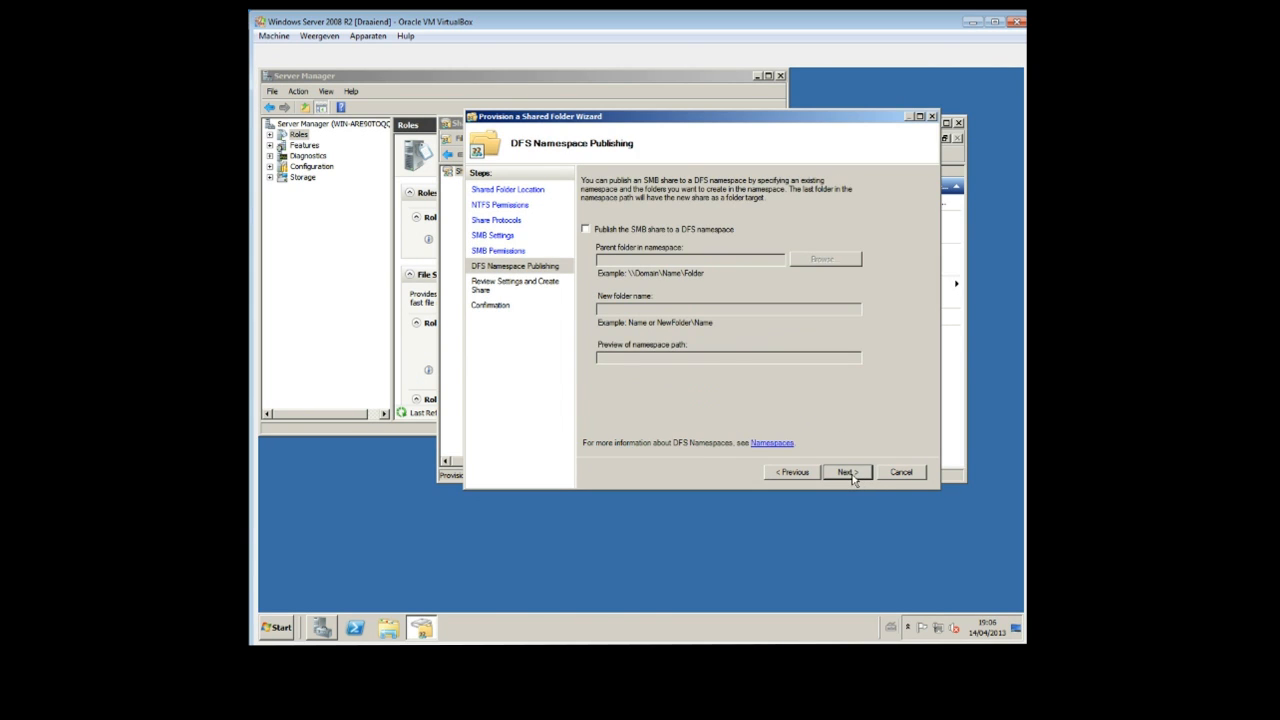
Create the share without publishing it to a DFS namespace, and close Share and Storage Management.
{"action": "left_click", "coordinate": [853, 478]}
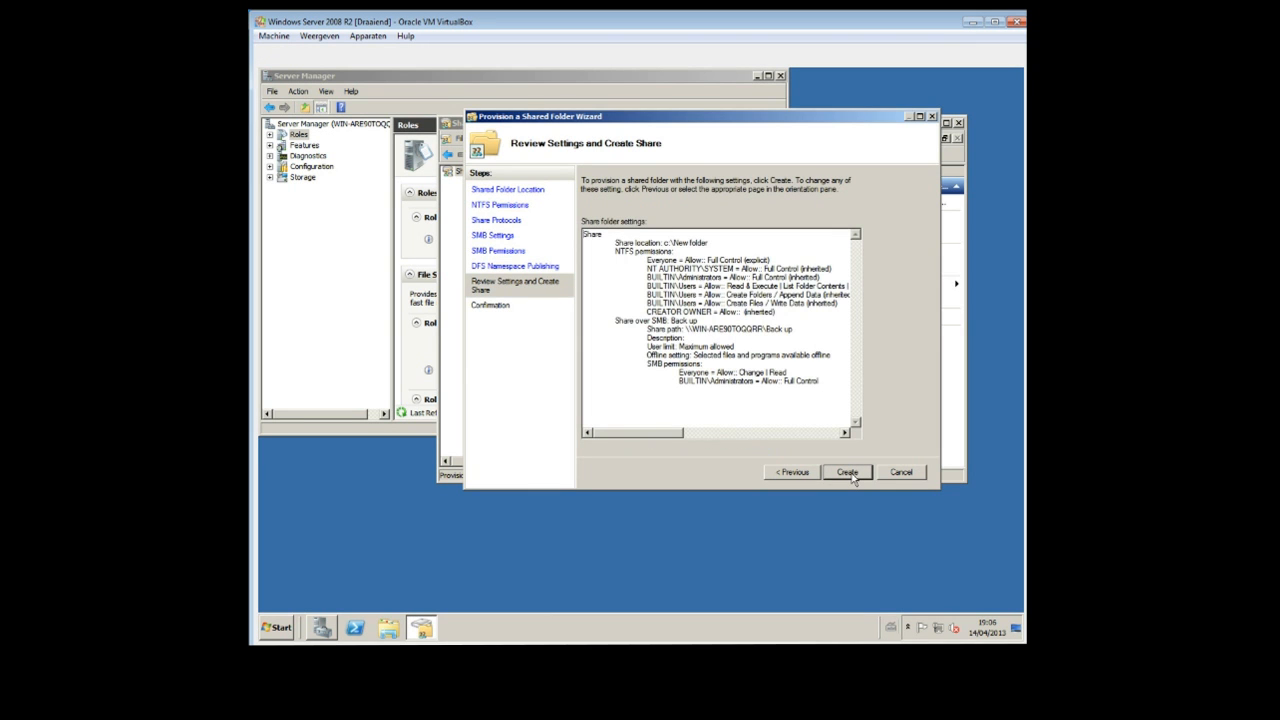
{"action": "left_click", "coordinate": [853, 476]}
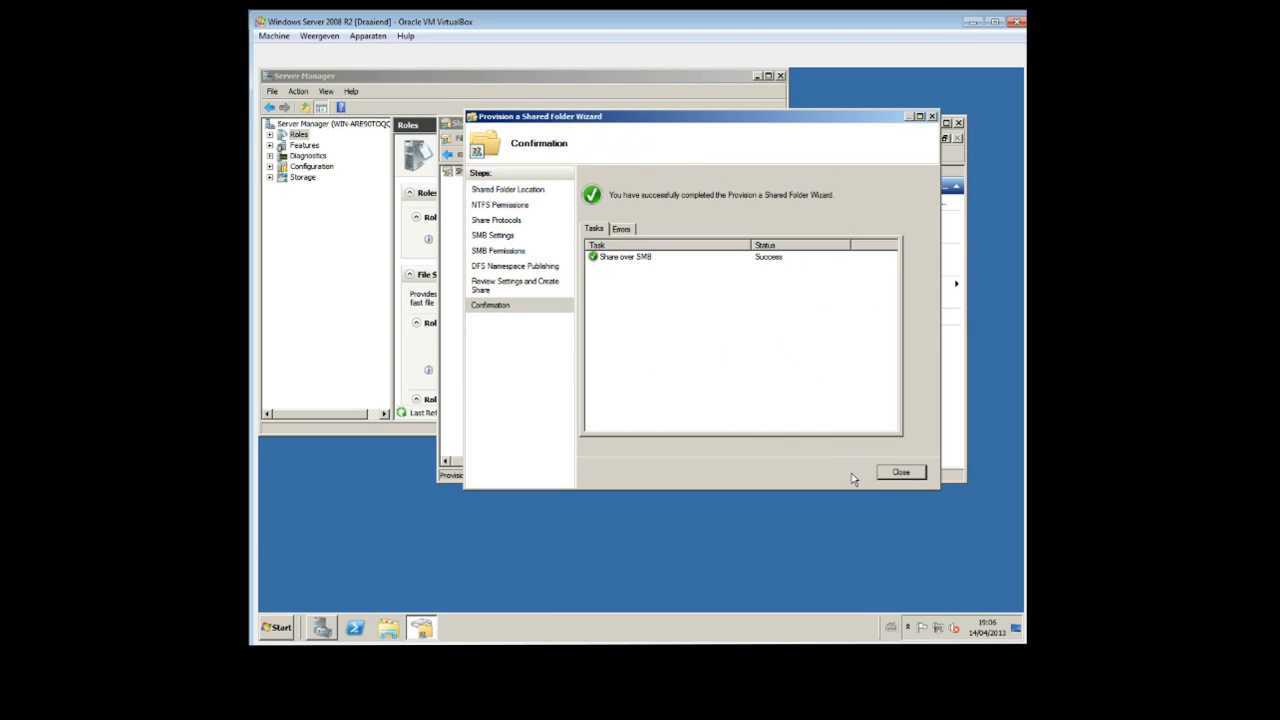
{"action": "left_click", "coordinate": [906, 474]}
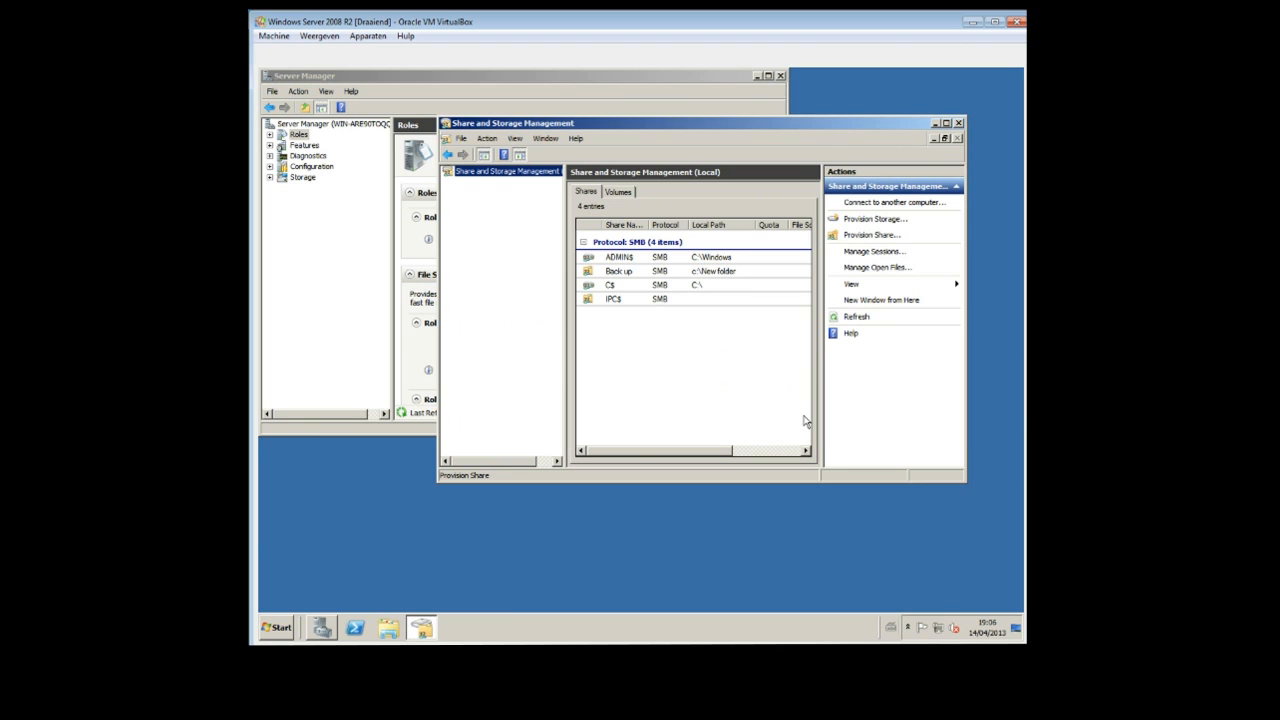
{"action": "left_click", "coordinate": [958, 123]}
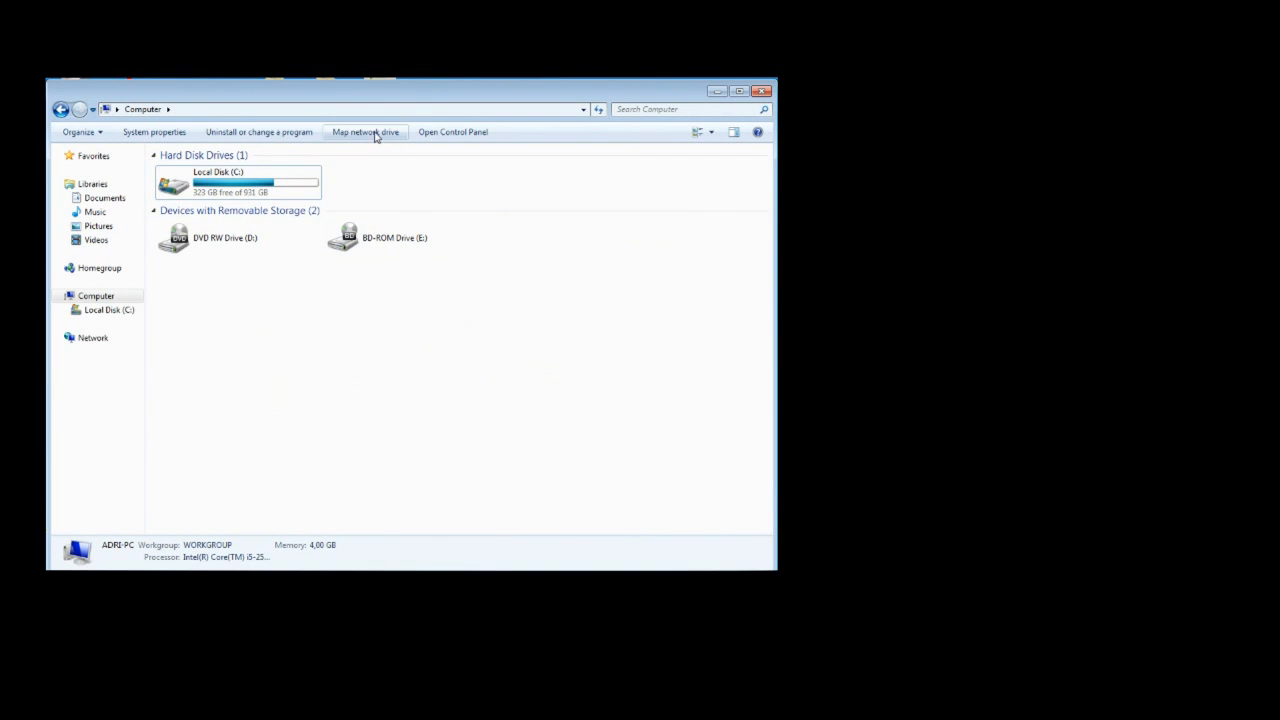
Map the Back up share on the server WIN-ARE90TOQQRR as network drive Z: that reconnects at logon.
{"action": "left_click", "coordinate": [375, 133]}
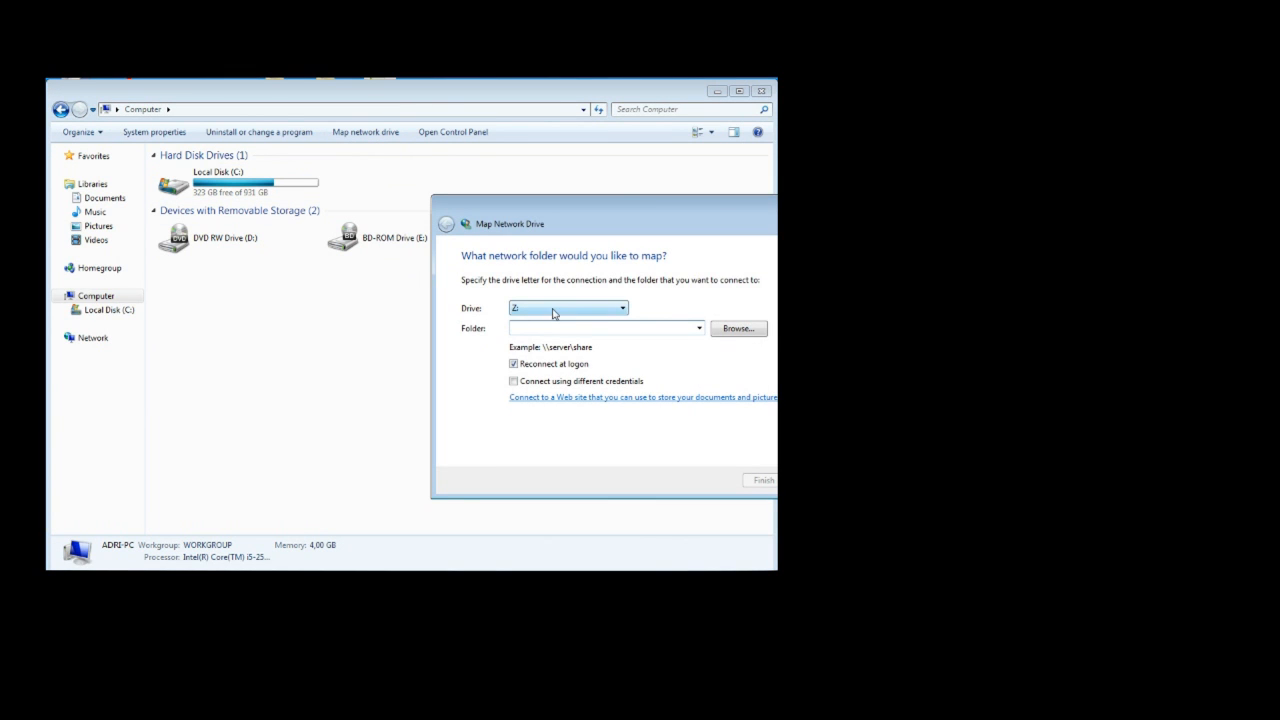
{"action": "left_click", "coordinate": [727, 335]}
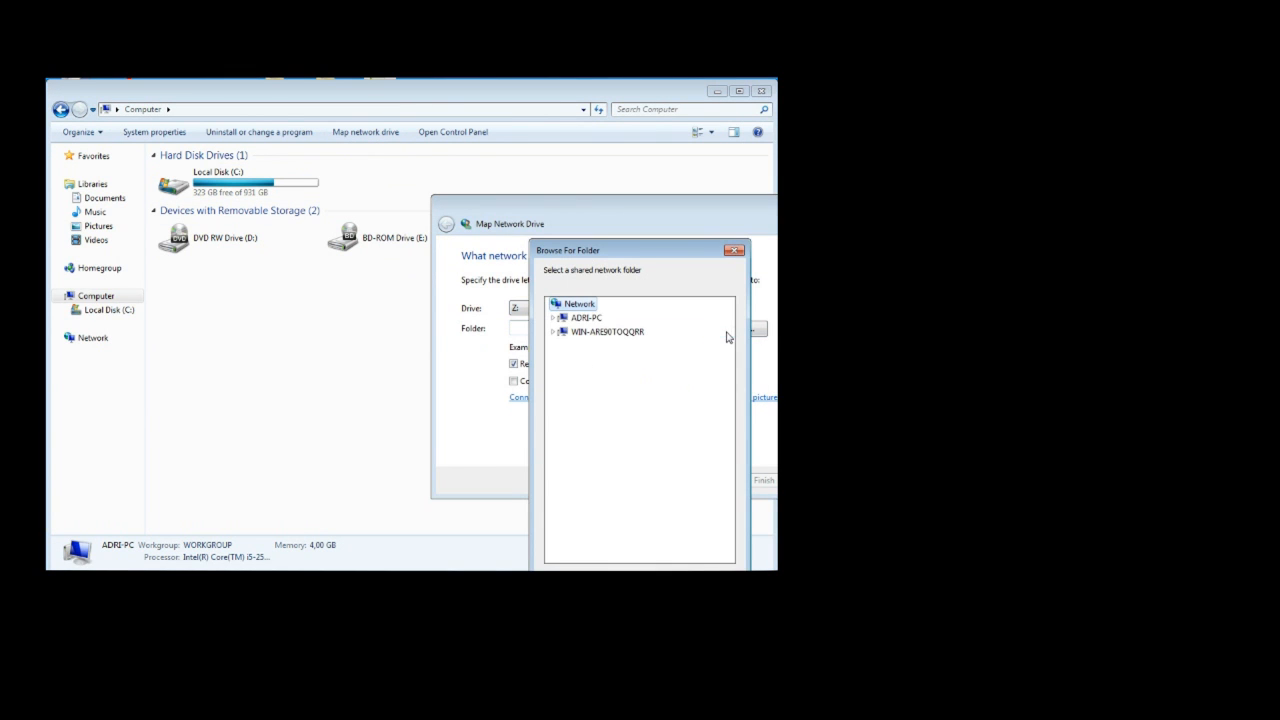
{"action": "double_click", "coordinate": [596, 332]}
{"action": "left_click", "coordinate": [598, 347]}
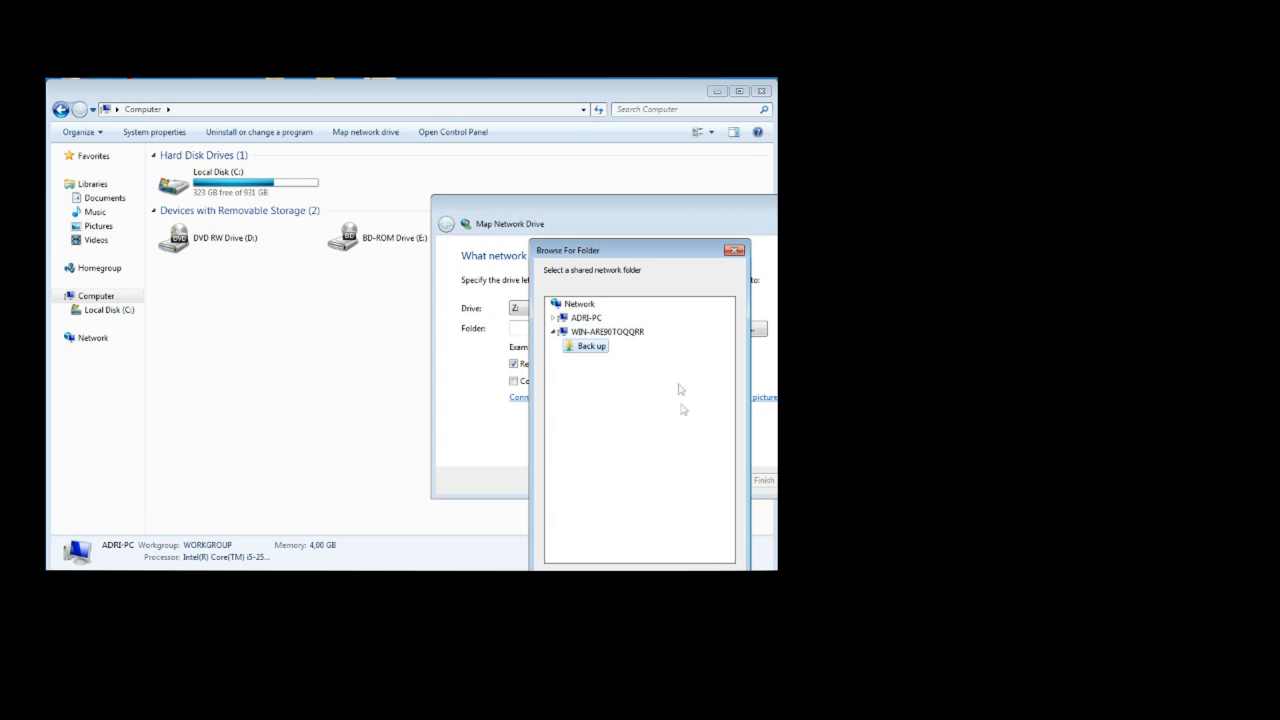
{"action": "left_click", "coordinate": [650, 587]}
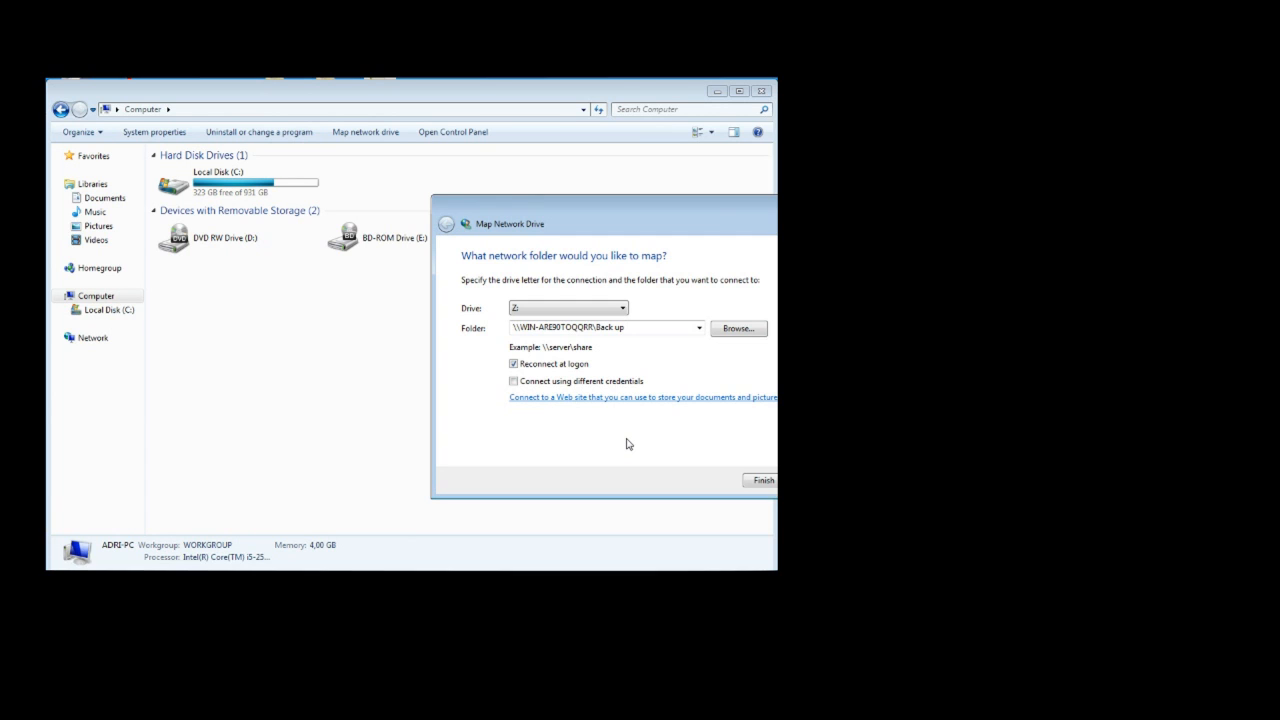
{"action": "left_click", "coordinate": [769, 484]}
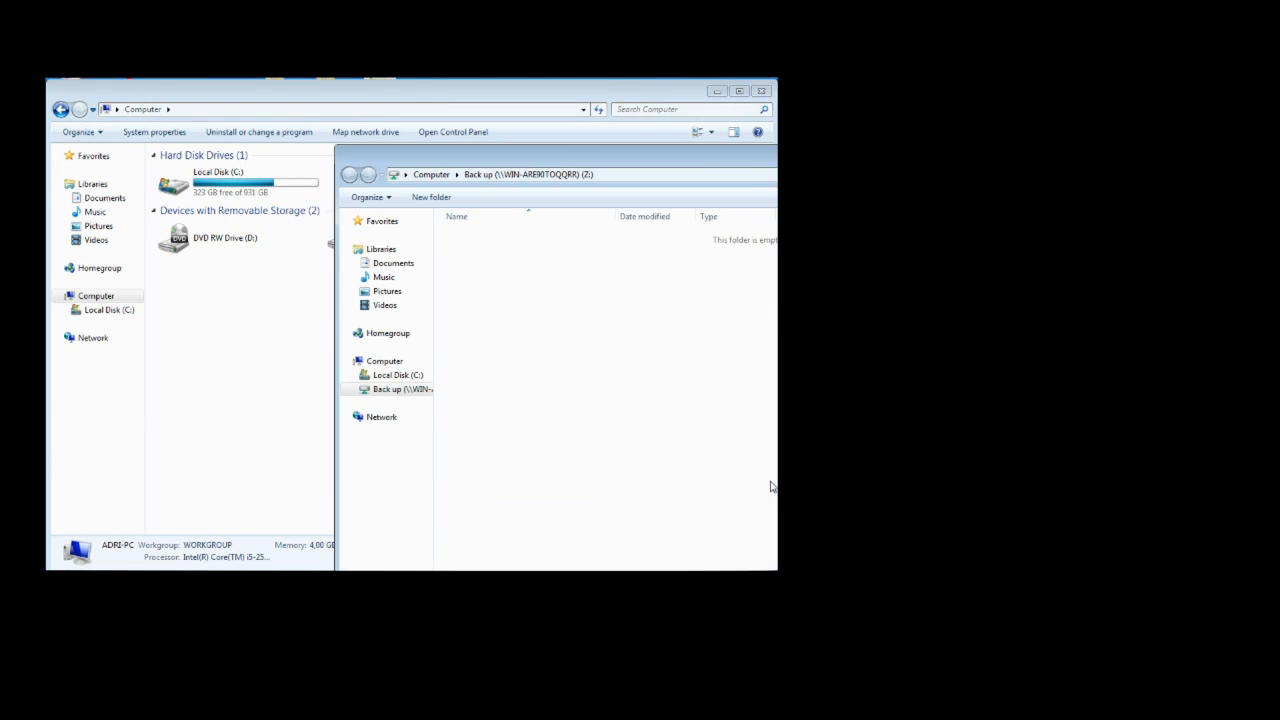
Bring the Computer window forward and inspect the mapped Back up (Z:) drive under Network Location.
{"action": "left_click", "coordinate": [220, 368]}
{"action": "left_click_drag", "start_coordinate": [183, 366], "coordinate": [297, 280]}
{"action": "left_click", "coordinate": [289, 350]}
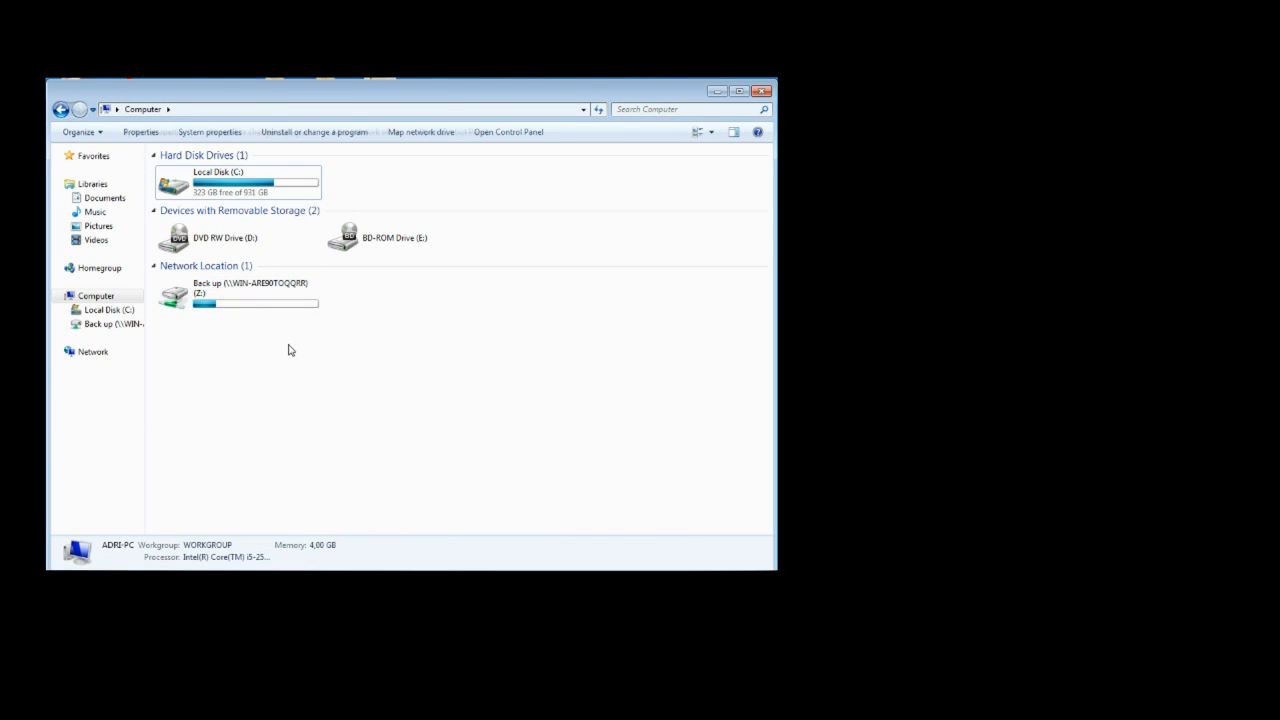
{"action": "double_click", "coordinate": [296, 292]}
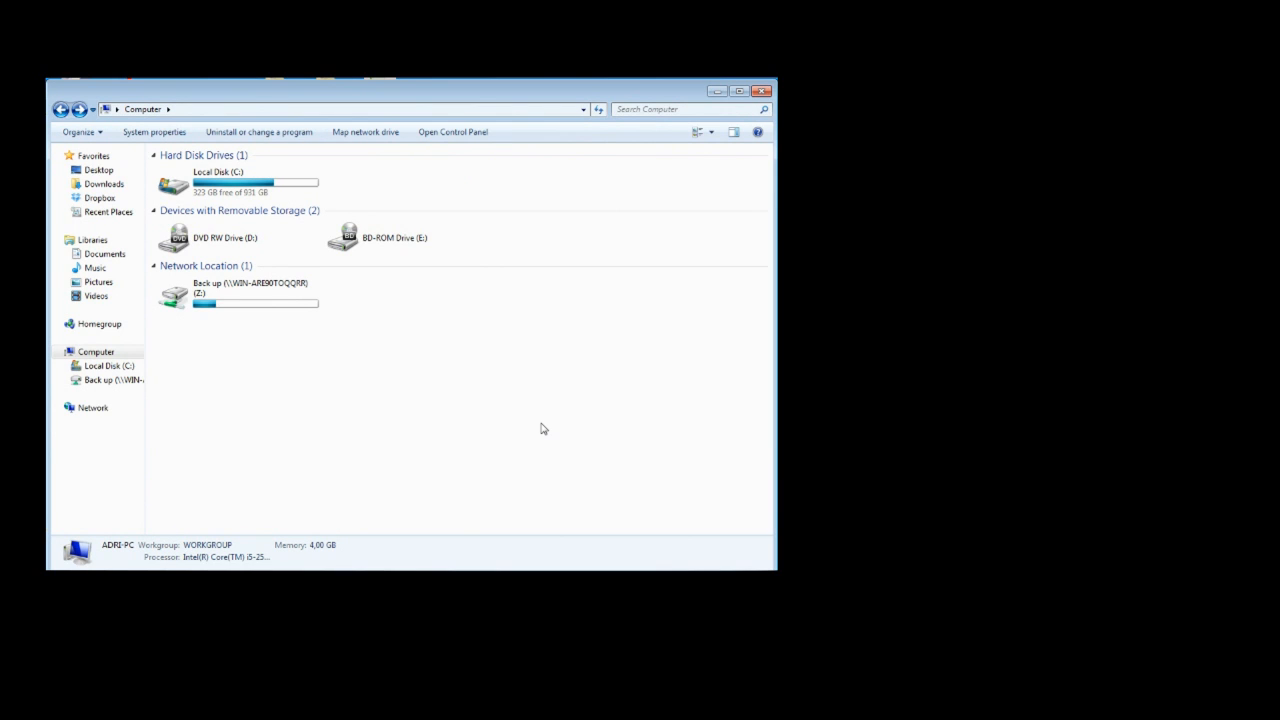
Create a text document with its default name on the Back up (Z:) drive and open it in Notepad.
{"action": "double_click", "coordinate": [257, 302]}
{"action": "right_click", "coordinate": [484, 294]}
{"action": "left_click", "coordinate": [517, 453]}
{"action": "left_click", "coordinate": [706, 540]}
{"action": "key", "text": "Return"}
{"action": "key", "text": "Return"}
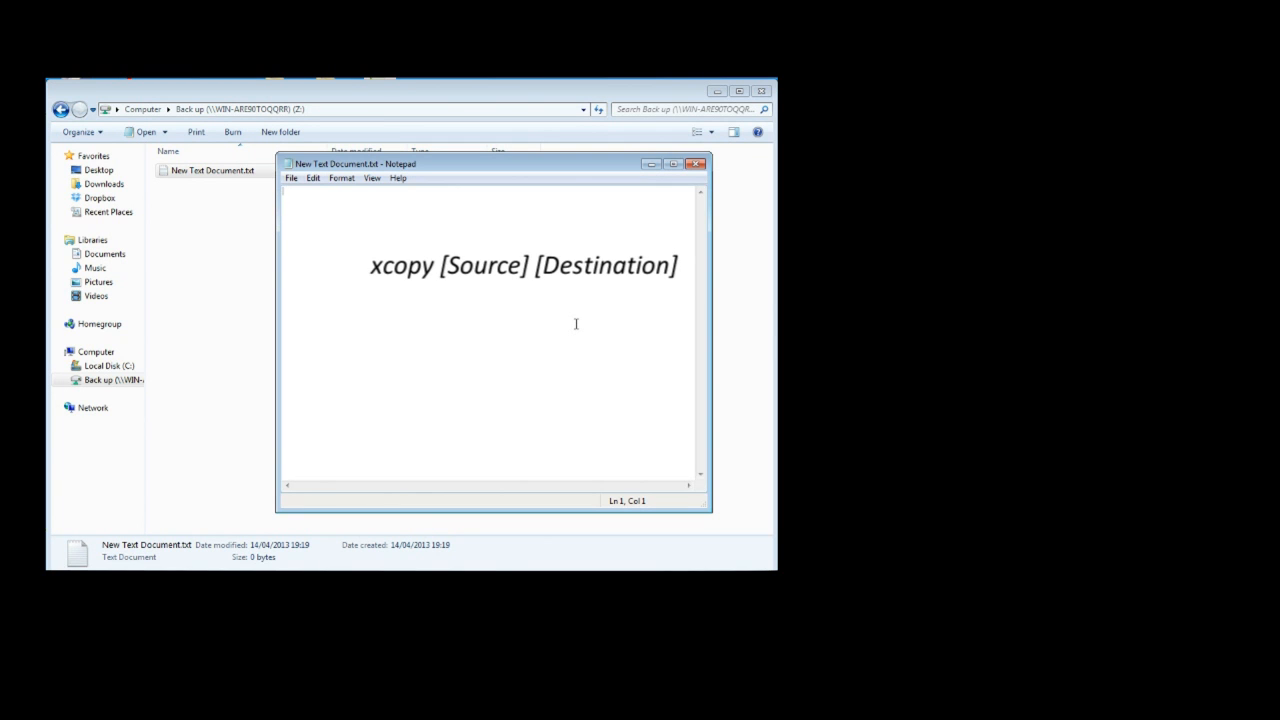
Write an xcopy command that copies the user's Documents folder on C: to Z: with the switches /e /s /d /y.
{"action": "type", "text": "xcopy C:\\Users\\Adri\\Documents"}
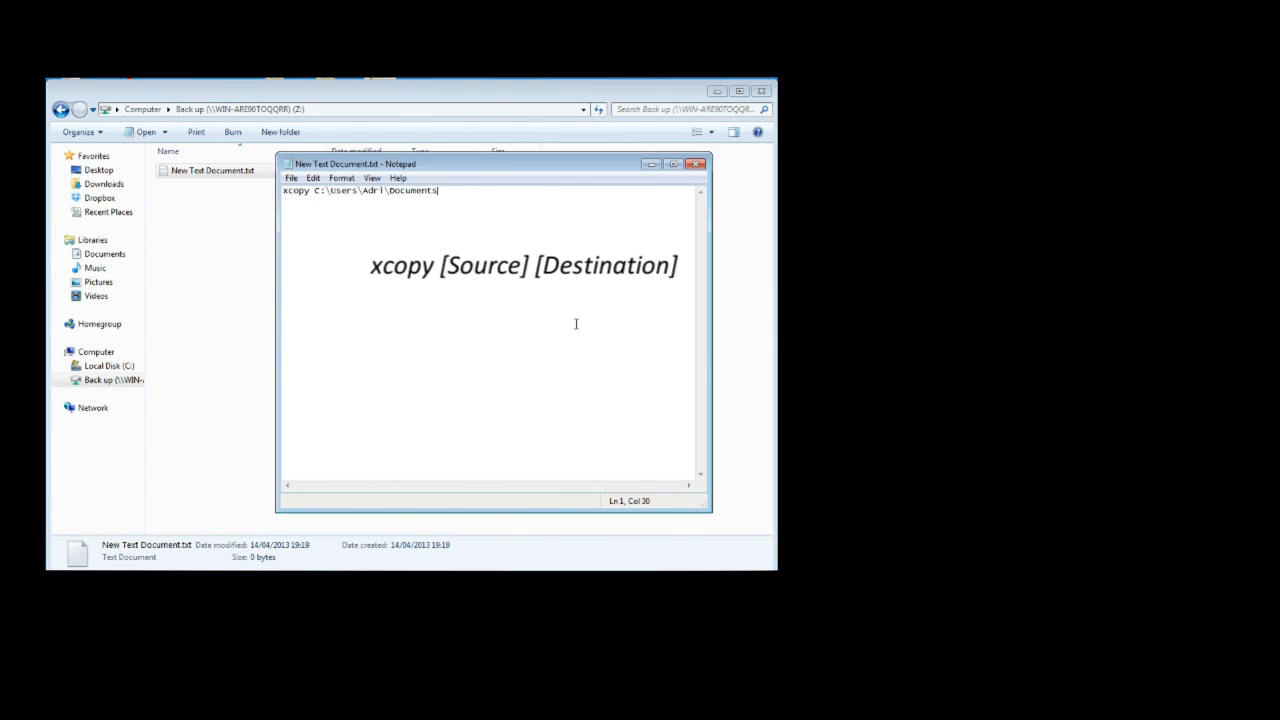
{"action": "type", "text": " Z:"}
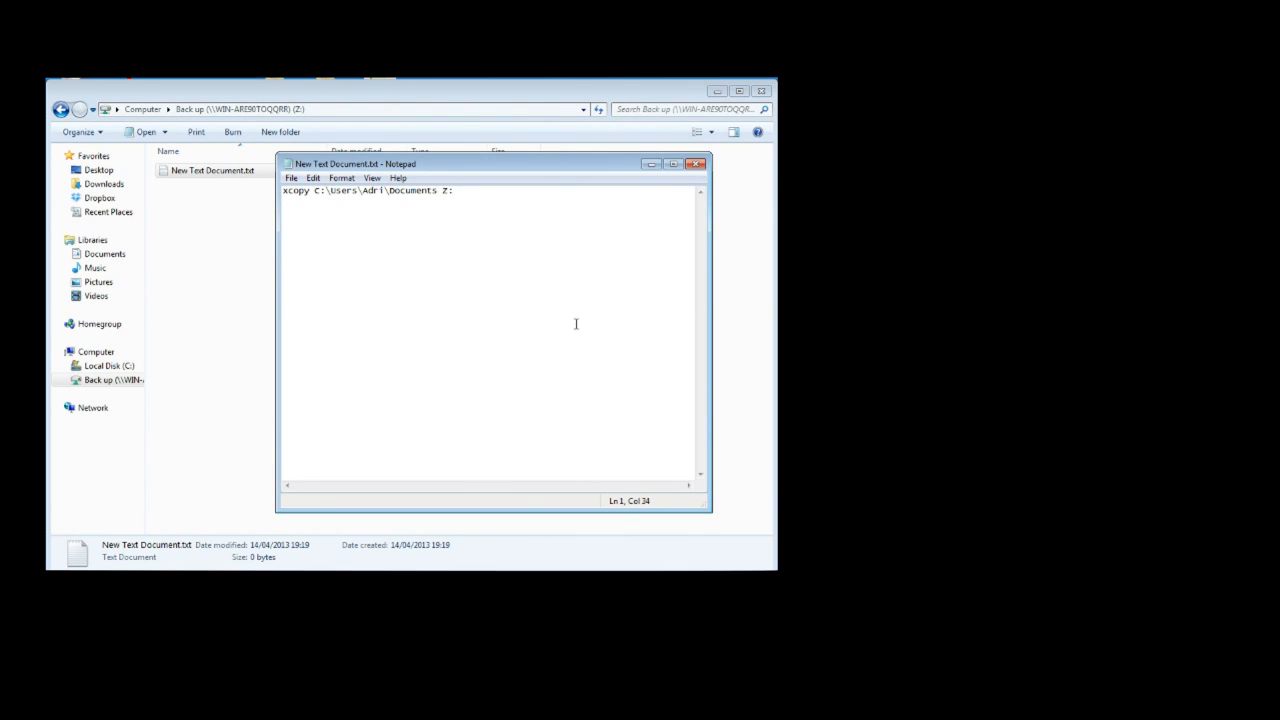
{"action": "type", "text": "/e /s /d /y"}
Save the script on the Z: drive as backup.bat with the type All Files, and close Notepad.
{"action": "left_click", "coordinate": [291, 178]}
{"action": "left_click", "coordinate": [320, 238]}
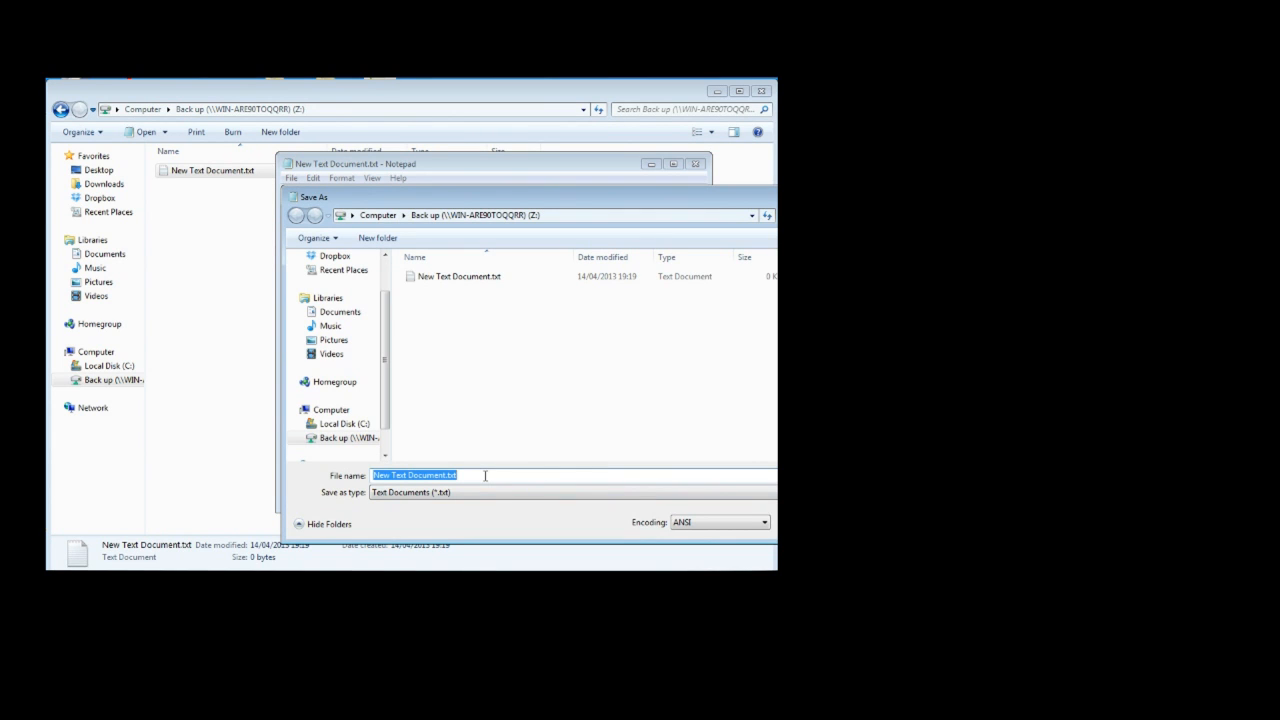
{"action": "type", "text": "backup.bat"}
{"action": "left_click", "coordinate": [456, 494]}
{"action": "left_click", "coordinate": [447, 515]}
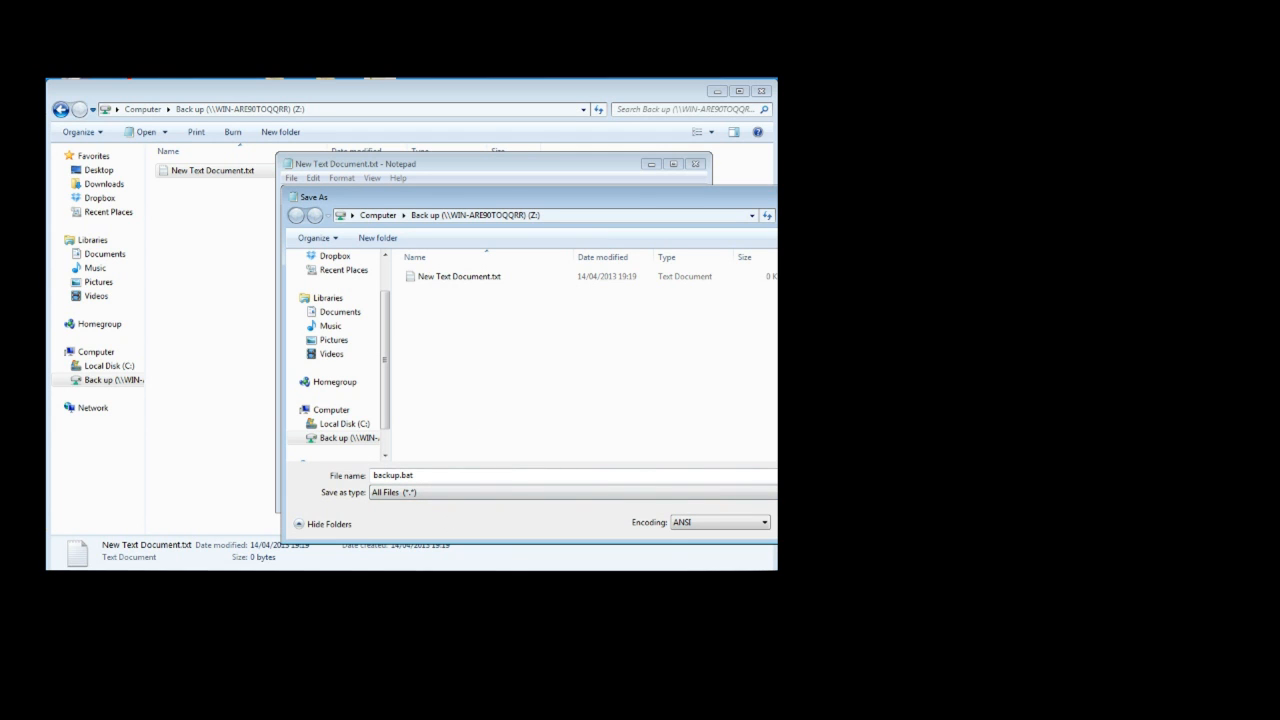
{"action": "key", "text": "Return"}
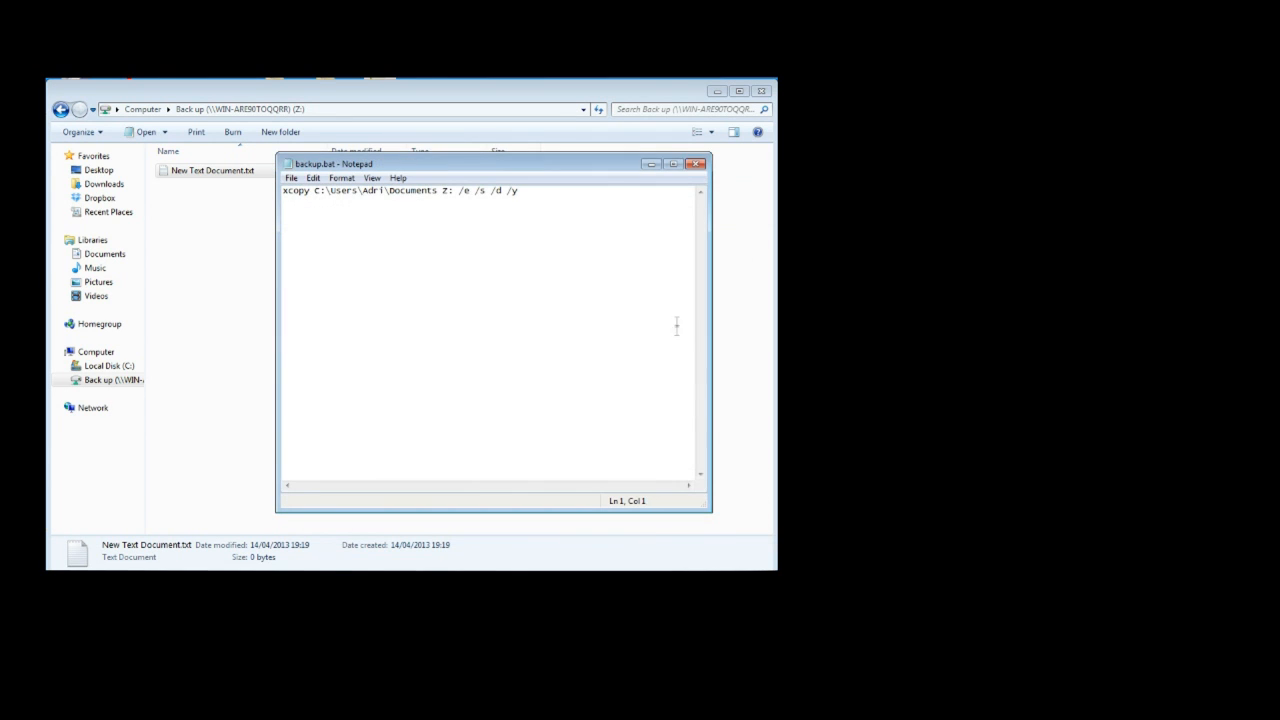
{"action": "left_click", "coordinate": [696, 164]}
Delete New Text Document.txt from the Back up (Z:) drive.
{"action": "left_click", "coordinate": [206, 213]}
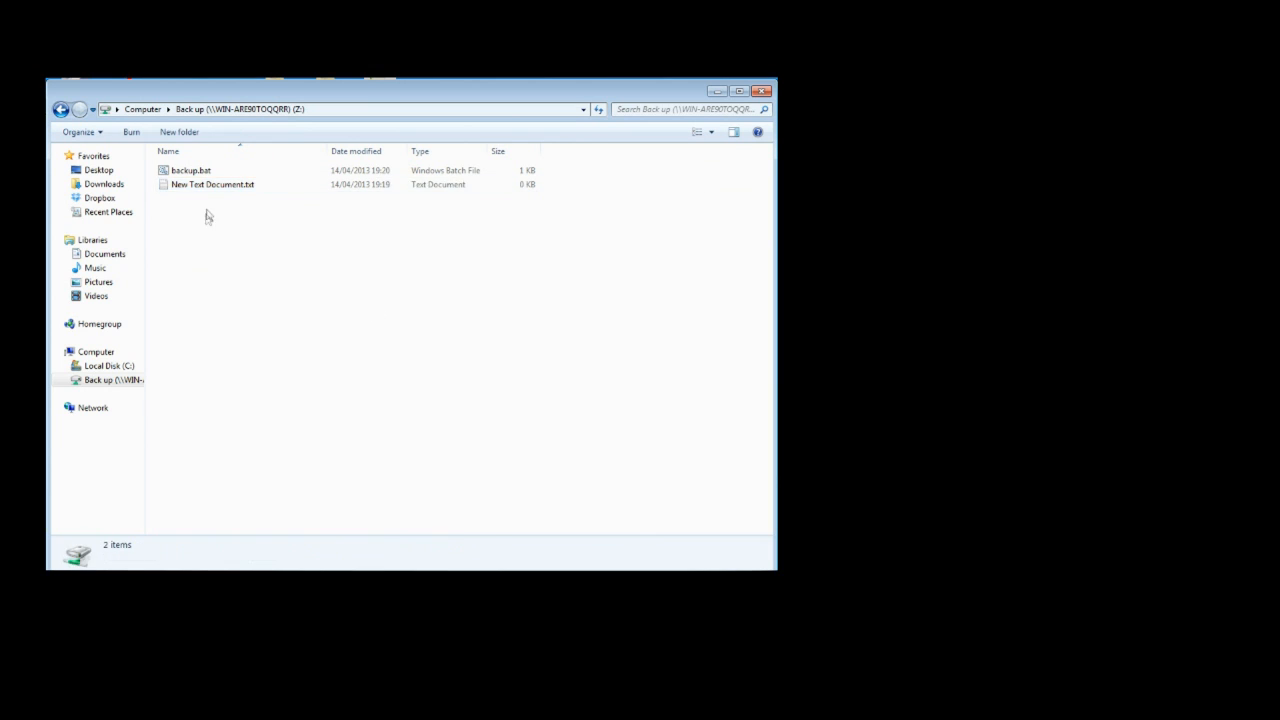
{"action": "left_click", "coordinate": [213, 188]}
{"action": "key", "text": "Delete"}
{"action": "key", "text": "Return"}
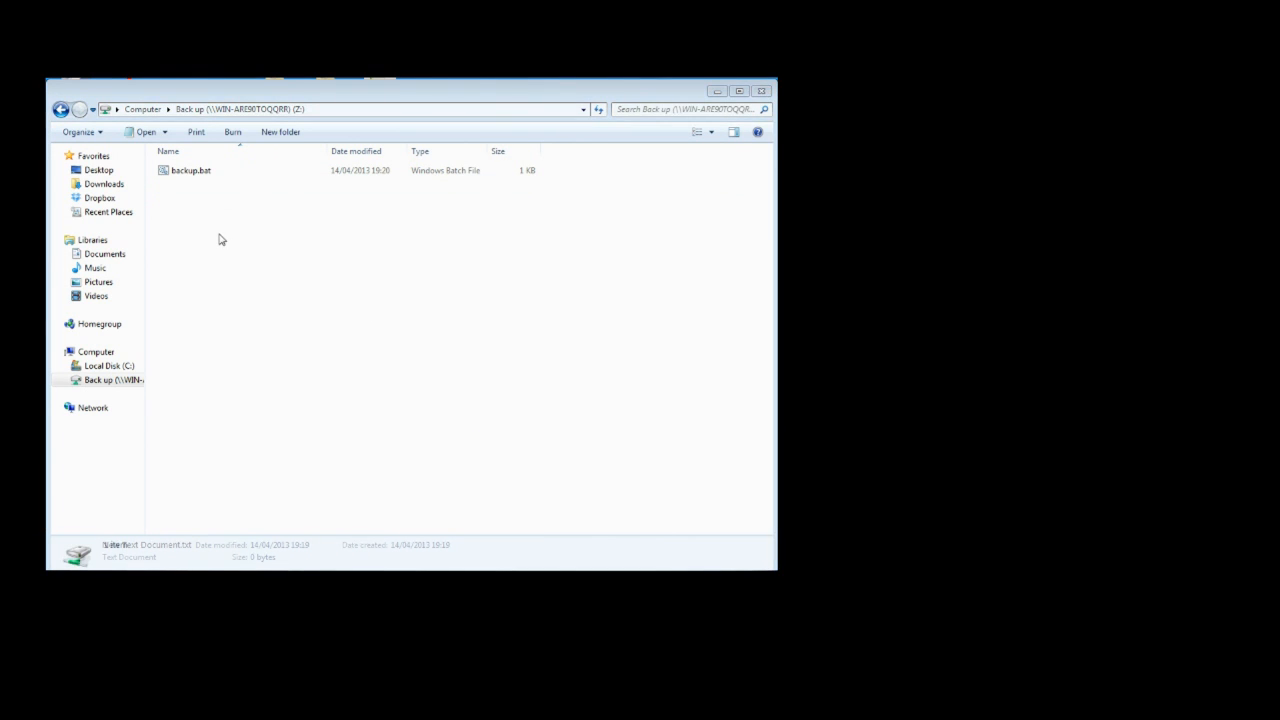
{"action": "left_click_drag", "start_coordinate": [226, 229], "coordinate": [186, 170]}
{"action": "left_click", "coordinate": [183, 199]}
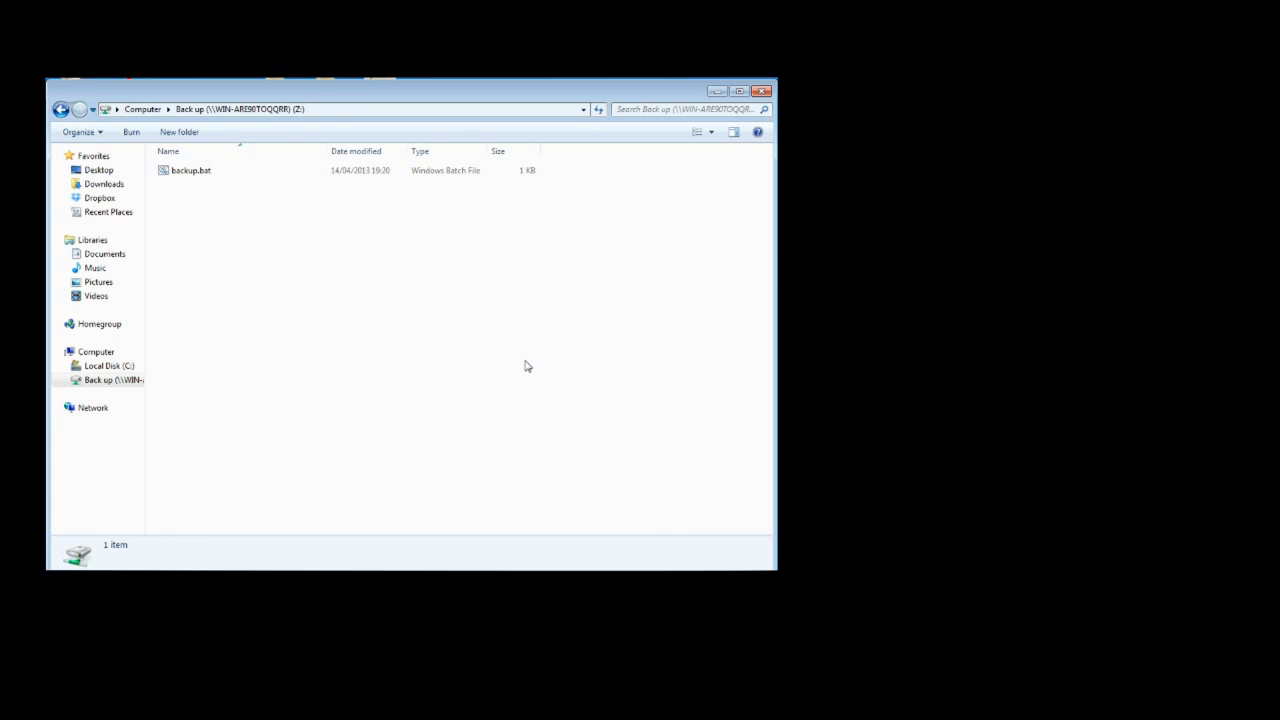
Open Task Scheduler by running taskschd.msc and start a basic task named Back up.
{"action": "key", "text": "super+r"}
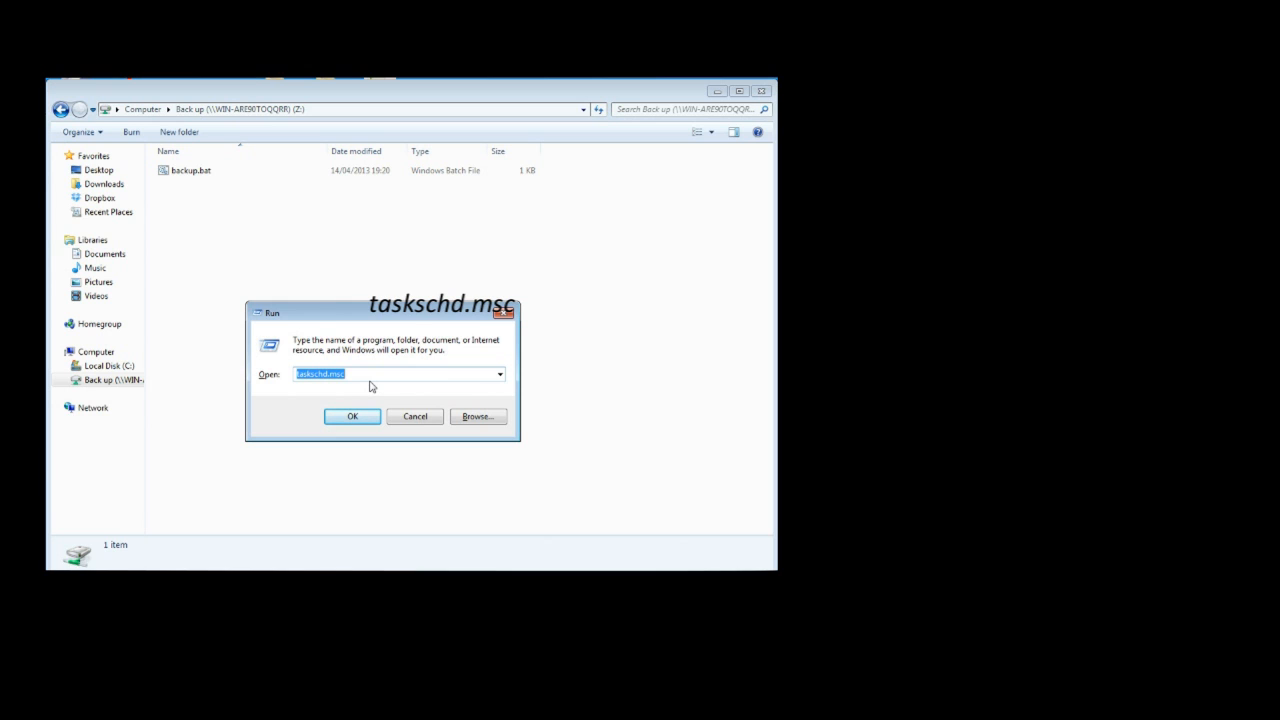
{"action": "key", "text": "Return"}
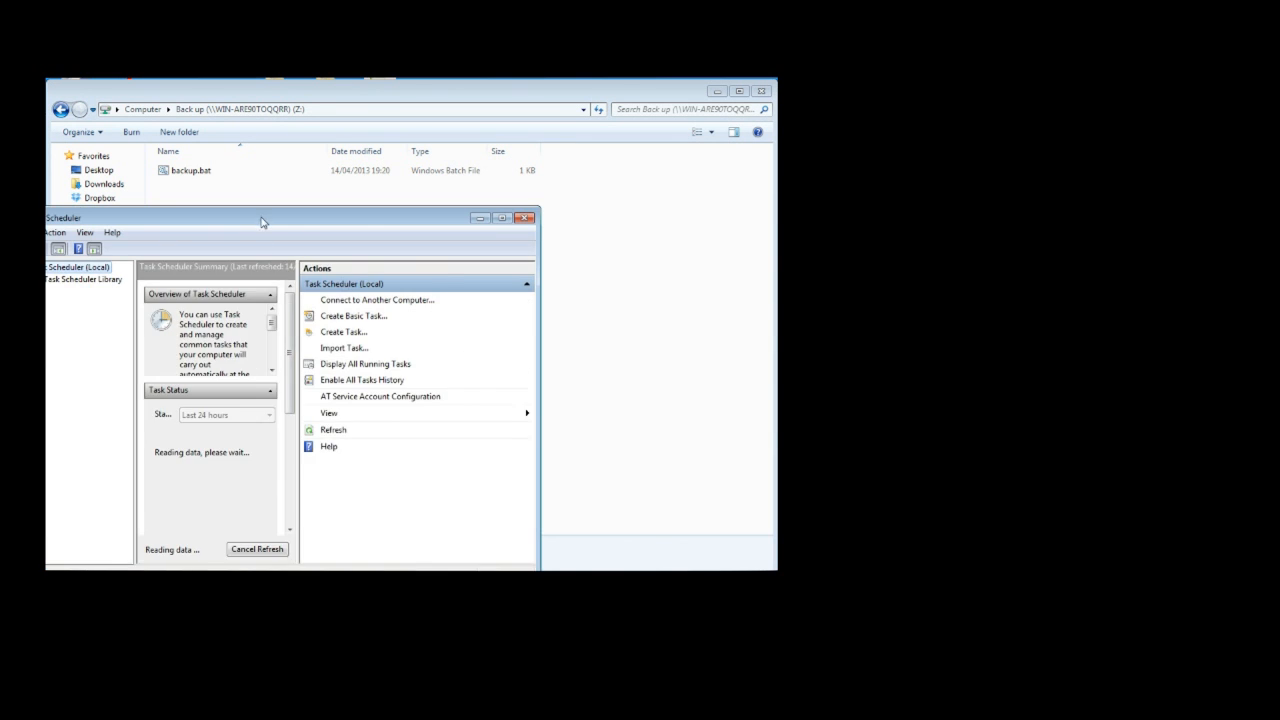
{"action": "left_click_drag", "start_coordinate": [262, 222], "coordinate": [434, 188]}
{"action": "left_click", "coordinate": [545, 286]}
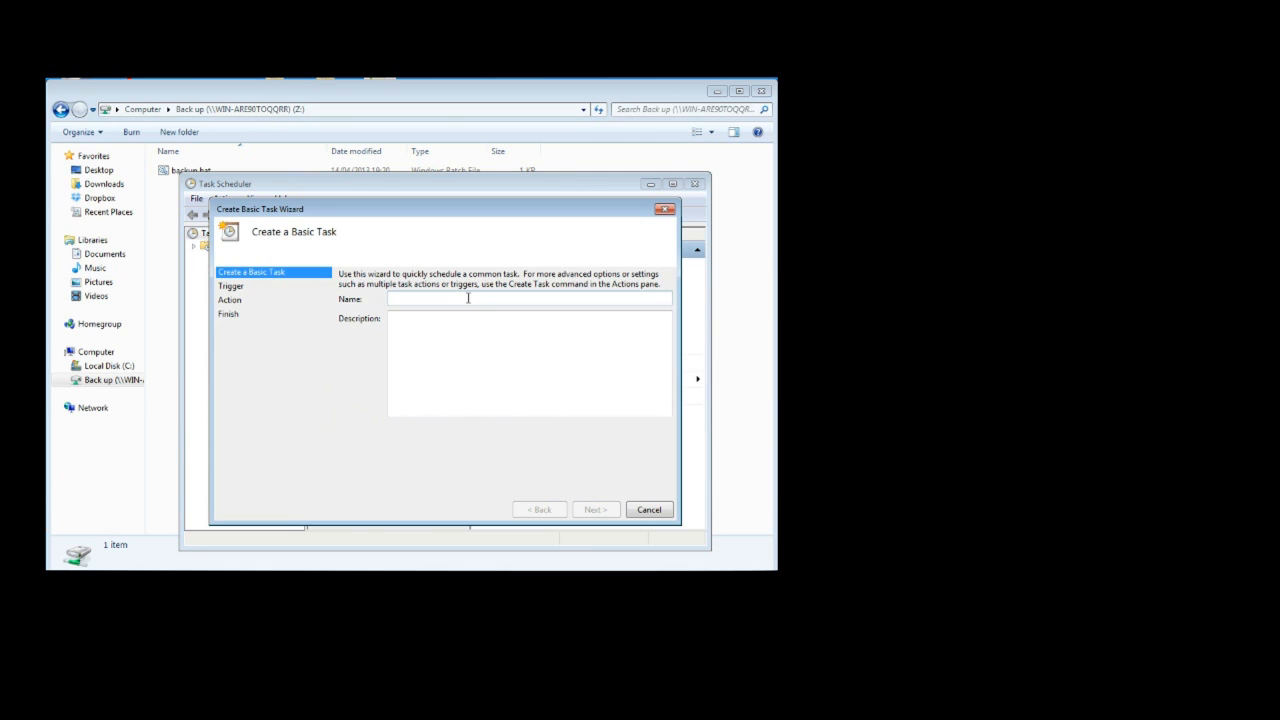
{"action": "type", "text": "Back up"}
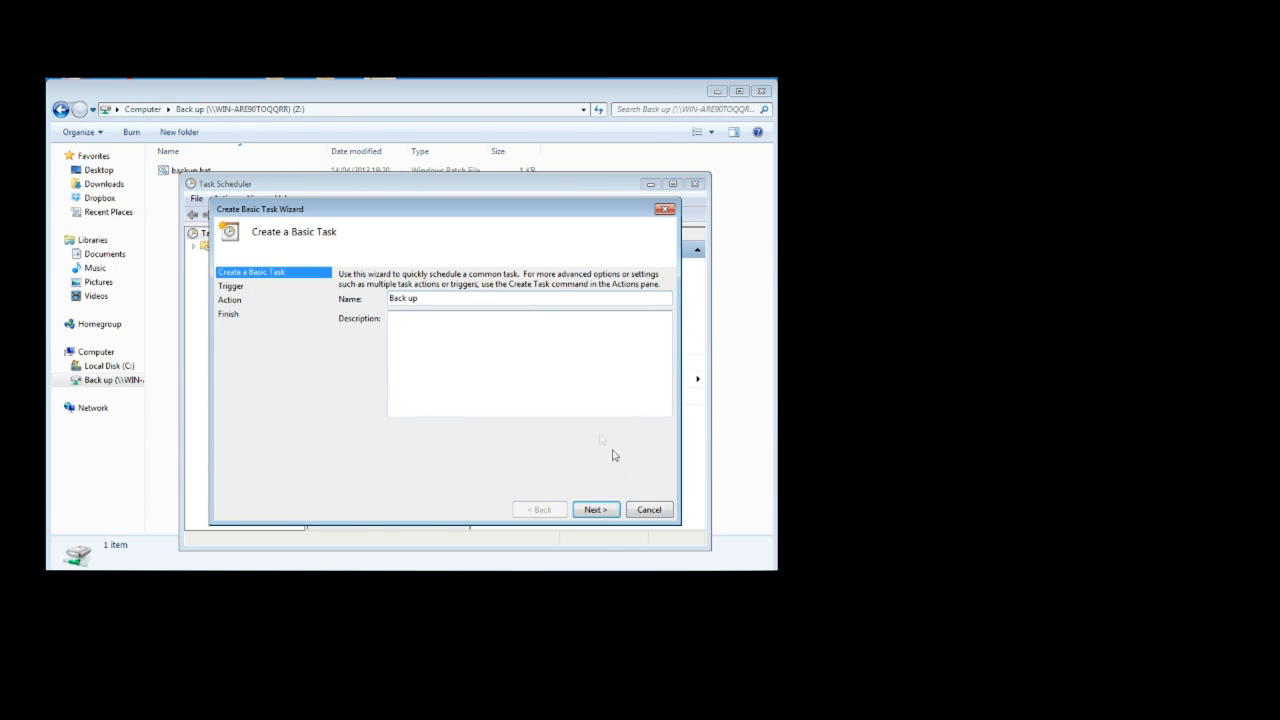
{"action": "left_click", "coordinate": [613, 512]}
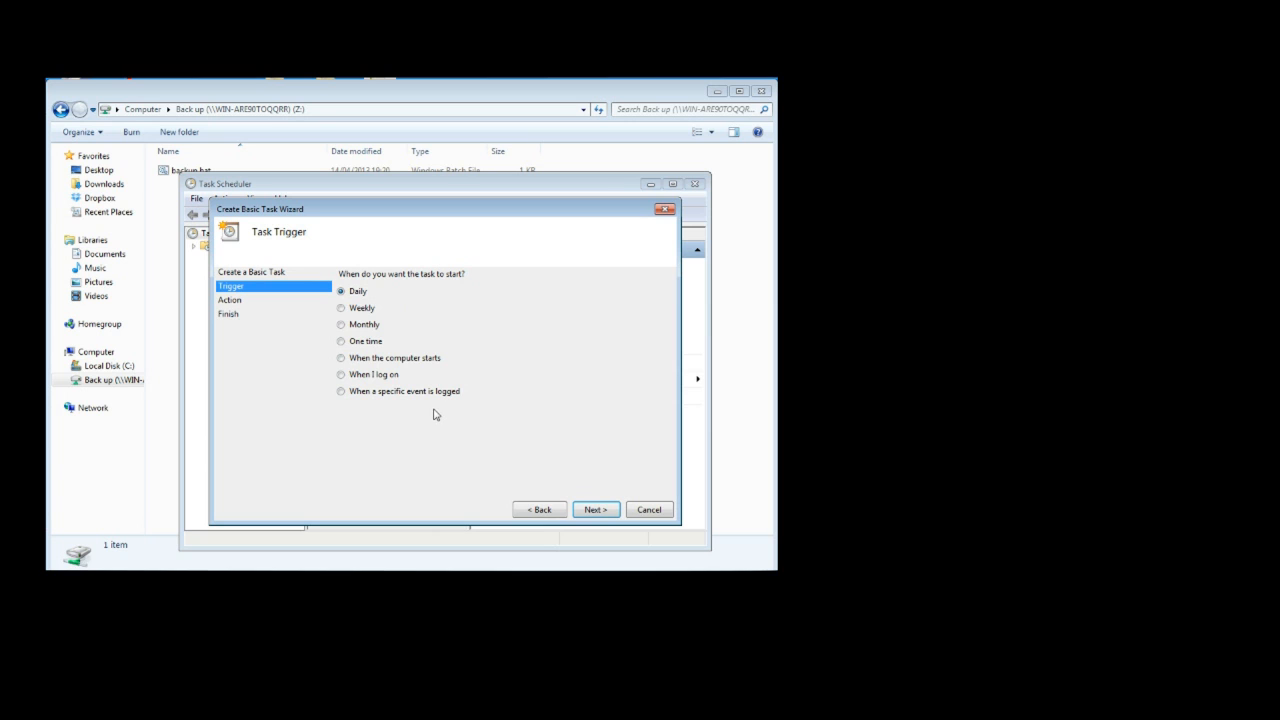
Choose a weekly trigger for the task and set its start time to 20:00:00.
{"action": "left_click", "coordinate": [366, 310]}
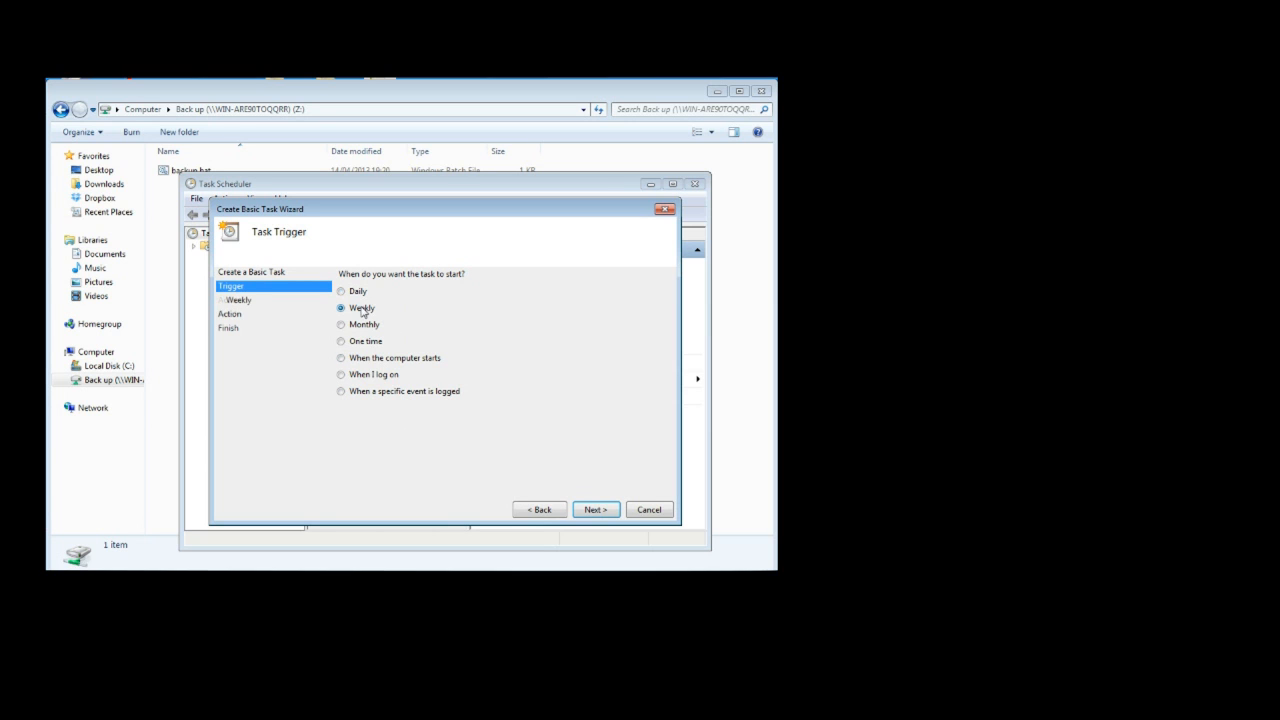
{"action": "left_click", "coordinate": [593, 510]}
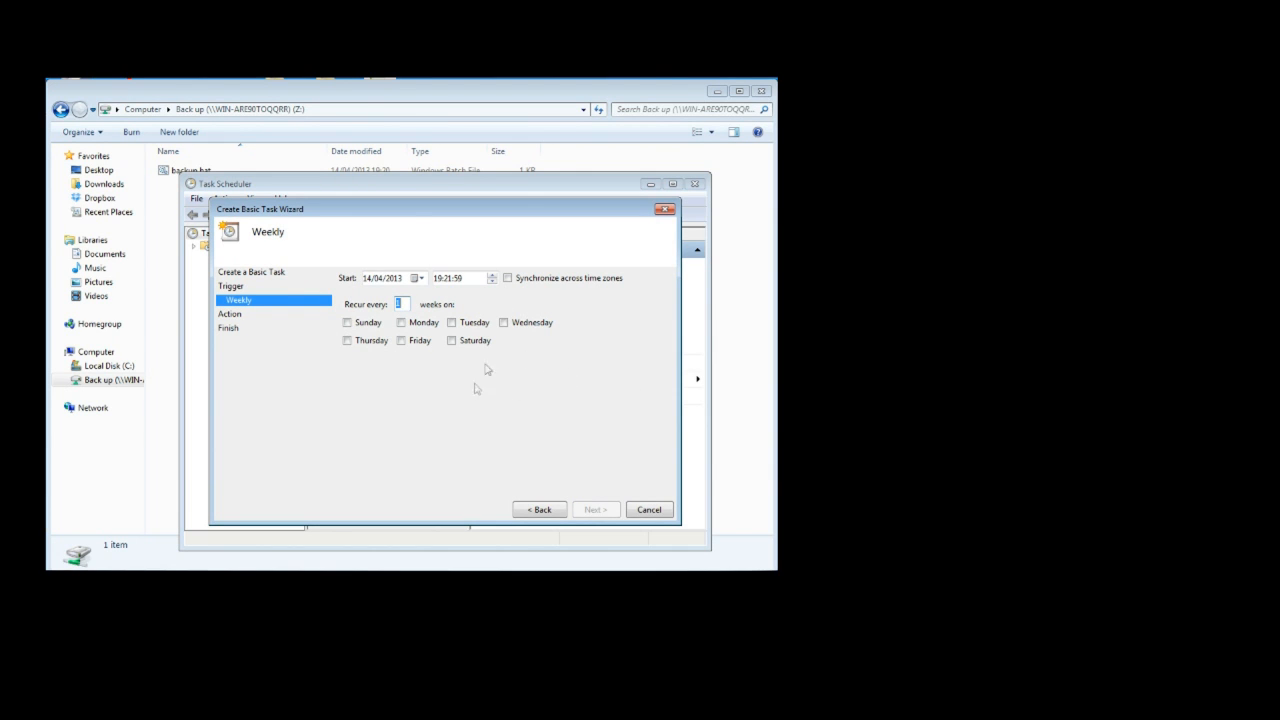
{"action": "left_click", "coordinate": [474, 280]}
{"action": "left_click", "coordinate": [438, 280]}
{"action": "type", "text": "20"}
{"action": "left_click", "coordinate": [450, 281]}
{"action": "type", "text": "0"}
{"action": "left_click", "coordinate": [461, 280]}
{"action": "type", "text": "0"}
Schedule the weekly task on Wednesday with a start date of 10/04/2013.
{"action": "left_click", "coordinate": [526, 327]}
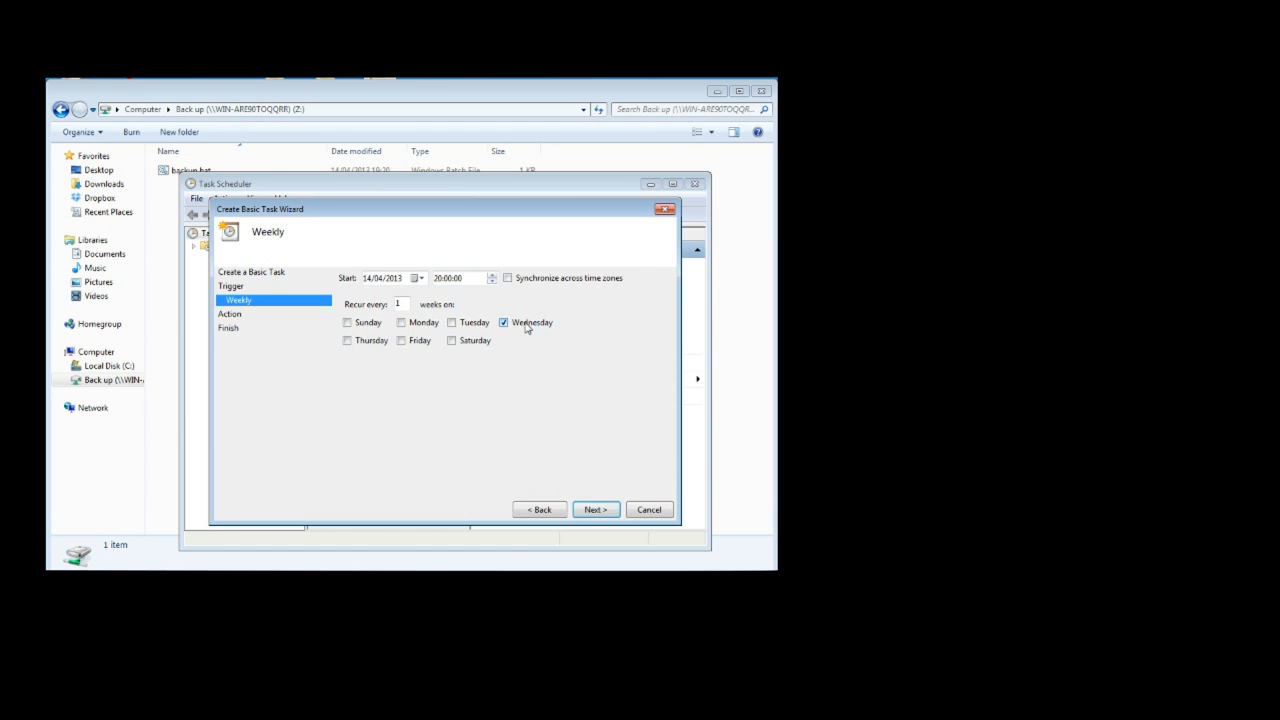
{"action": "left_click", "coordinate": [419, 279]}
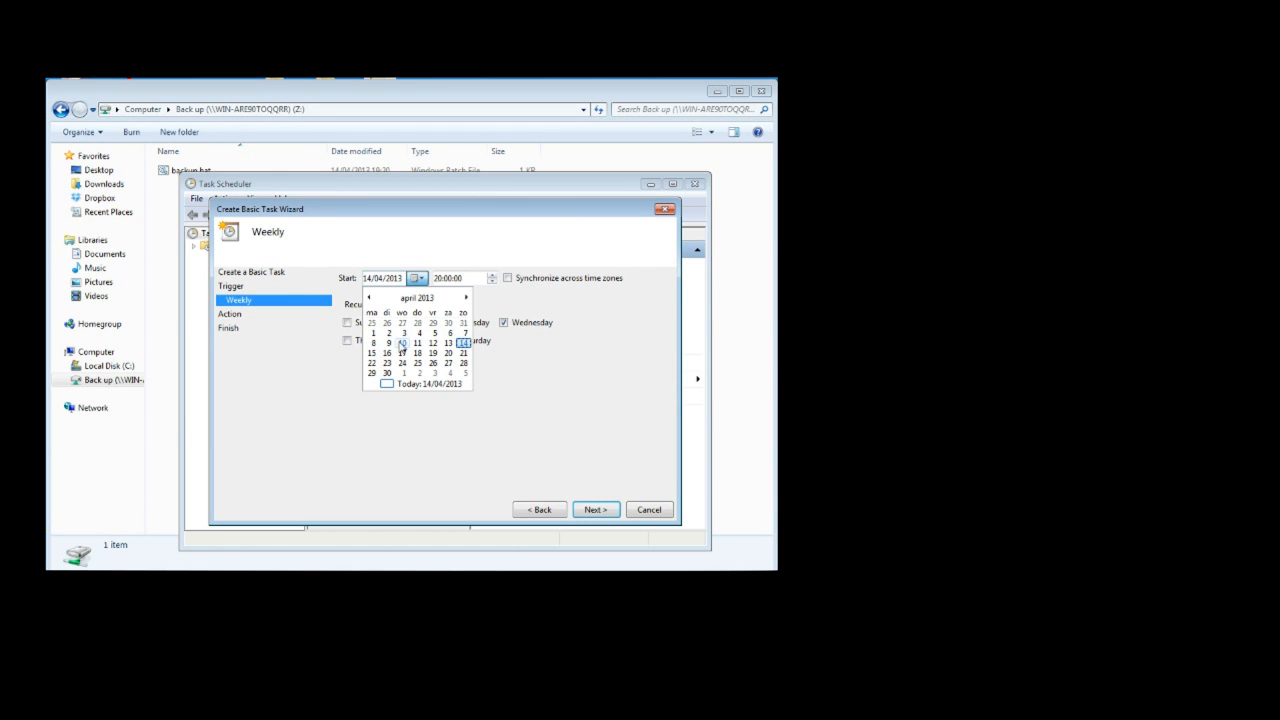
{"action": "left_click", "coordinate": [401, 344]}
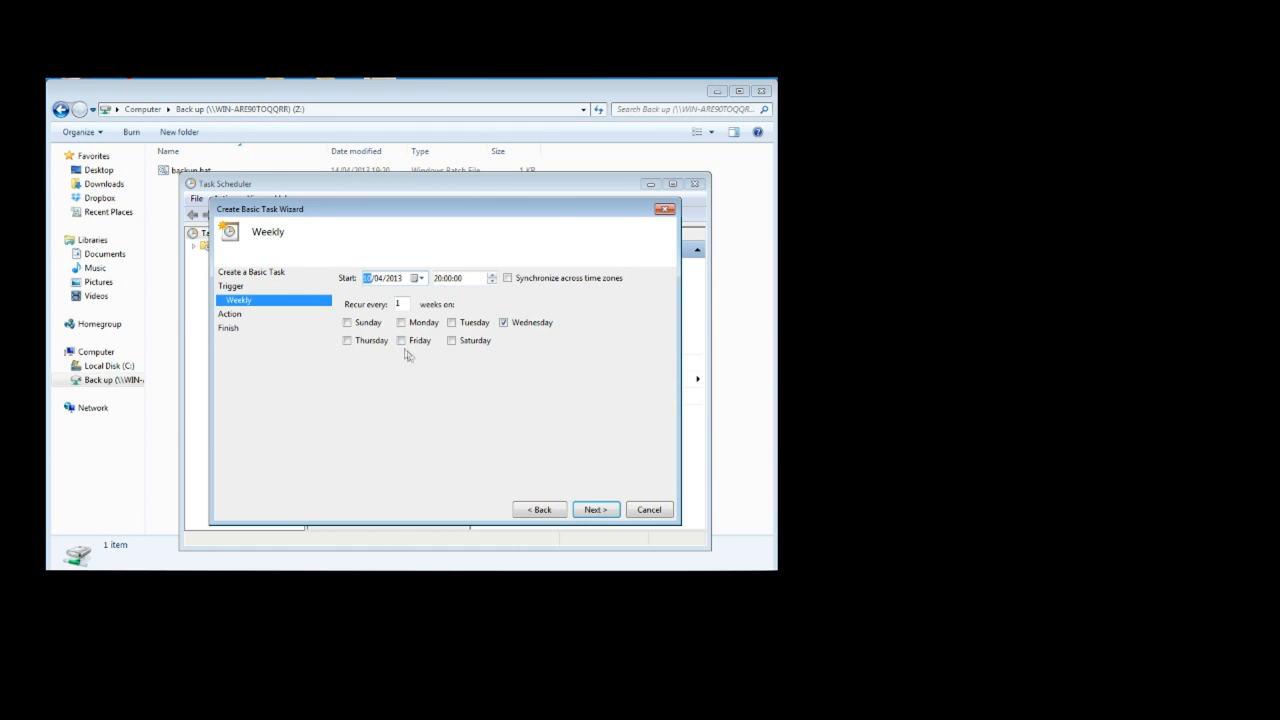
{"action": "left_click", "coordinate": [594, 510]}
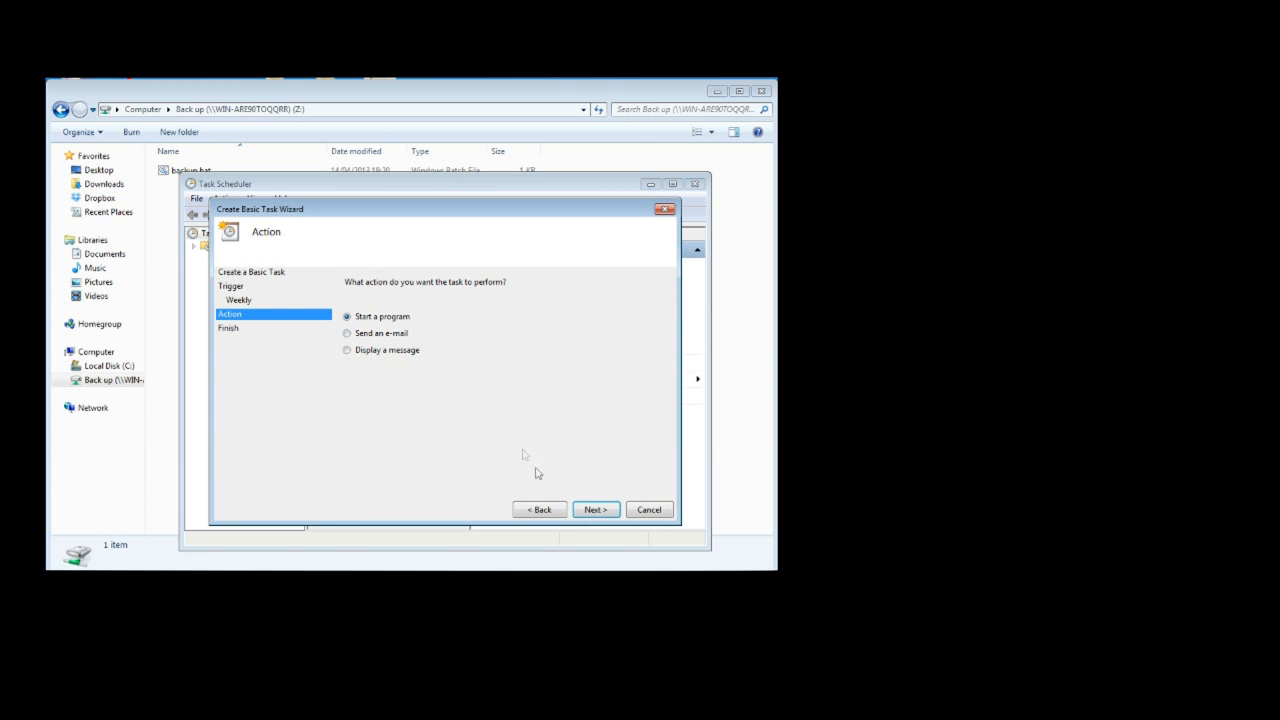
Make the task start the program Z:\backup.bat and finish creating the task.
{"action": "left_click", "coordinate": [597, 510]}
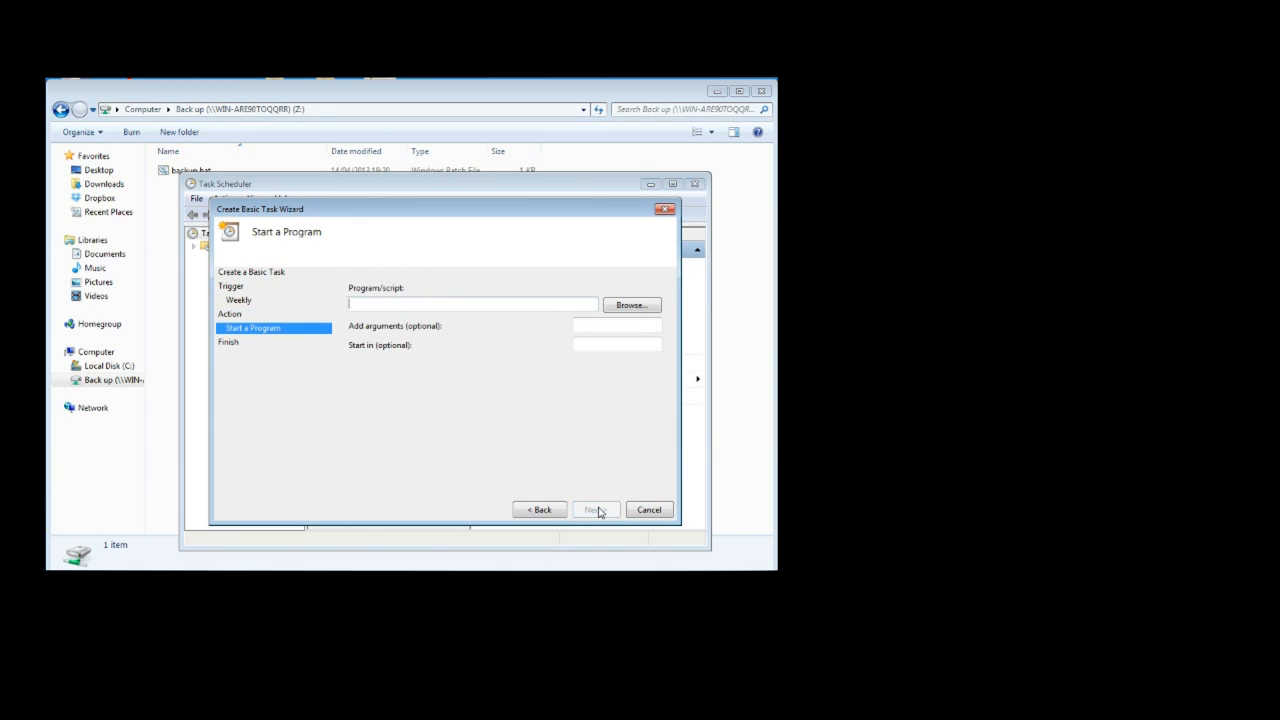
{"action": "left_click", "coordinate": [636, 306]}
{"action": "left_click_drag", "start_coordinate": [484, 236], "coordinate": [529, 176]}
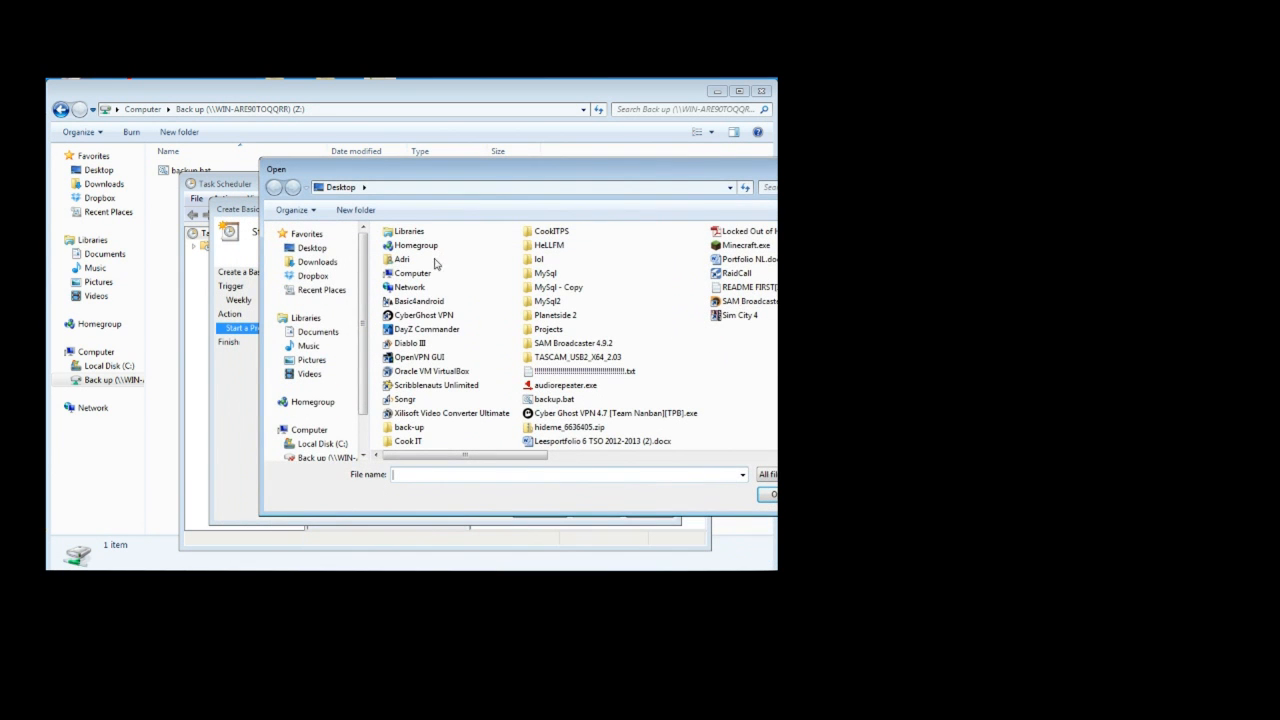
{"action": "left_click", "coordinate": [311, 431]}
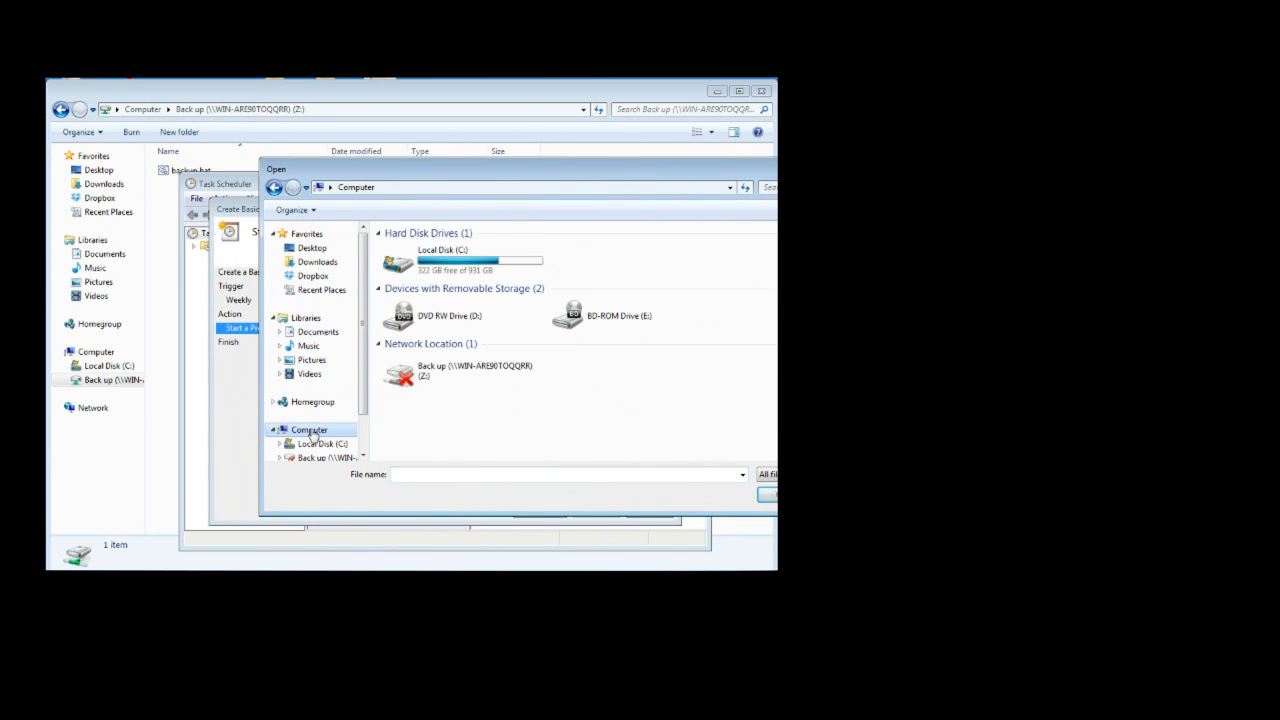
{"action": "double_click", "coordinate": [461, 376]}
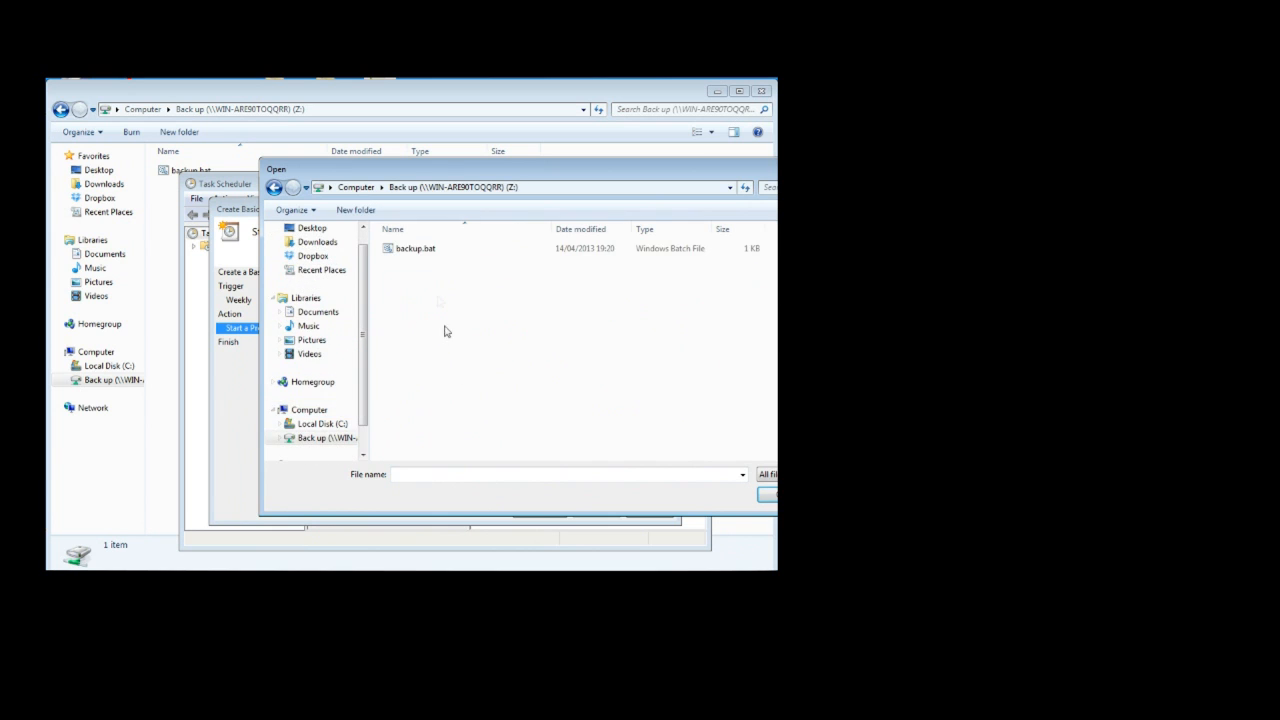
{"action": "double_click", "coordinate": [432, 252]}
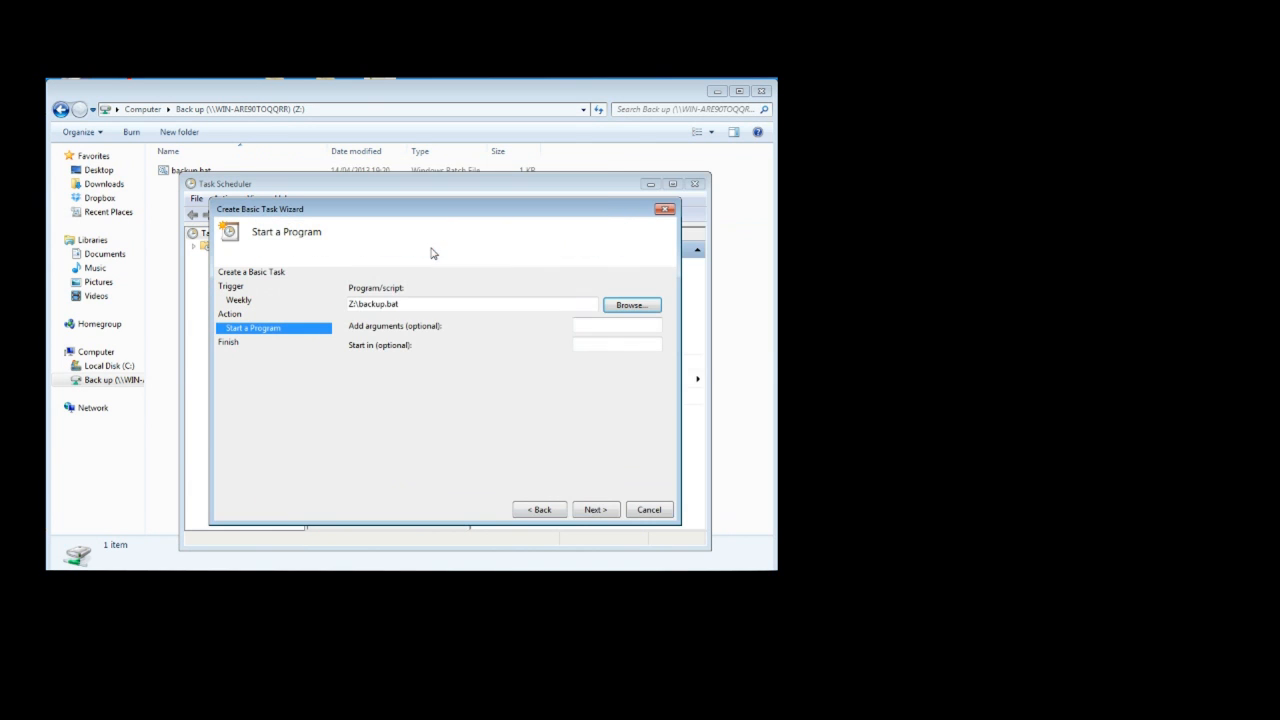
{"action": "left_click", "coordinate": [593, 511]}
{"action": "left_click", "coordinate": [594, 511]}
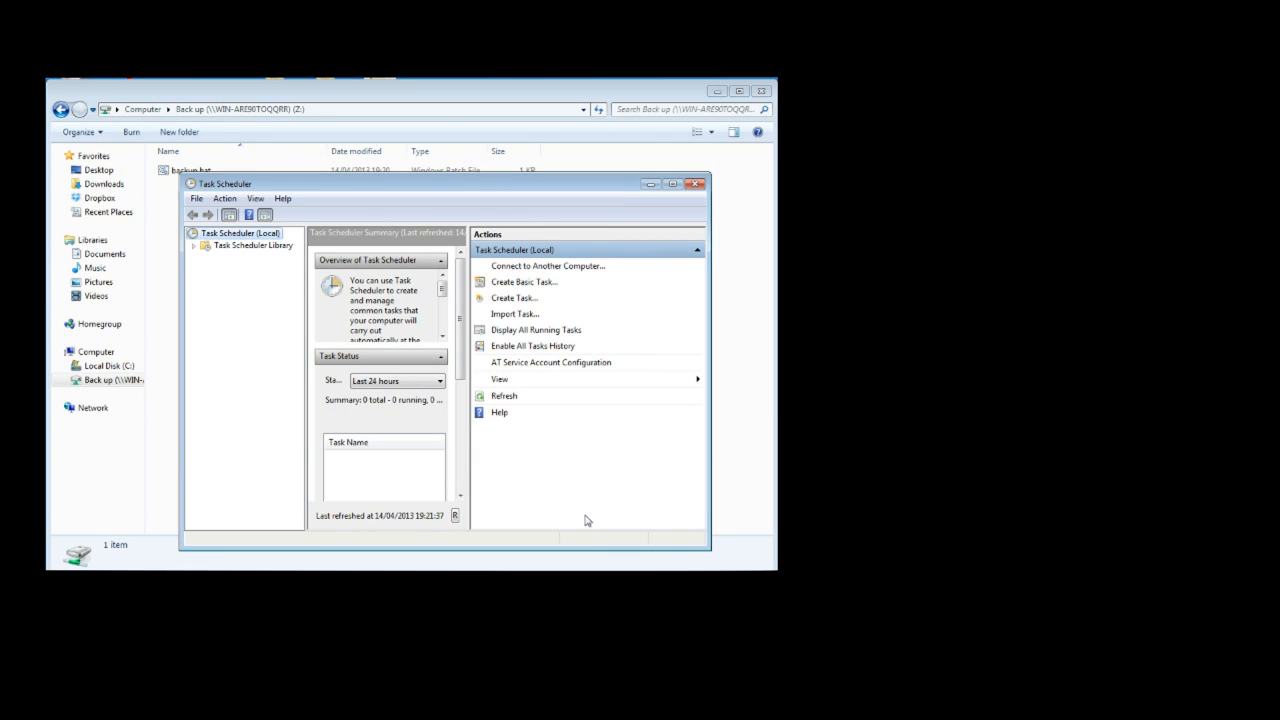
Look into the Microsoft folder of the Task Scheduler Library, and close Task Scheduler.
{"action": "left_click", "coordinate": [193, 247]}
{"action": "left_click", "coordinate": [231, 261]}
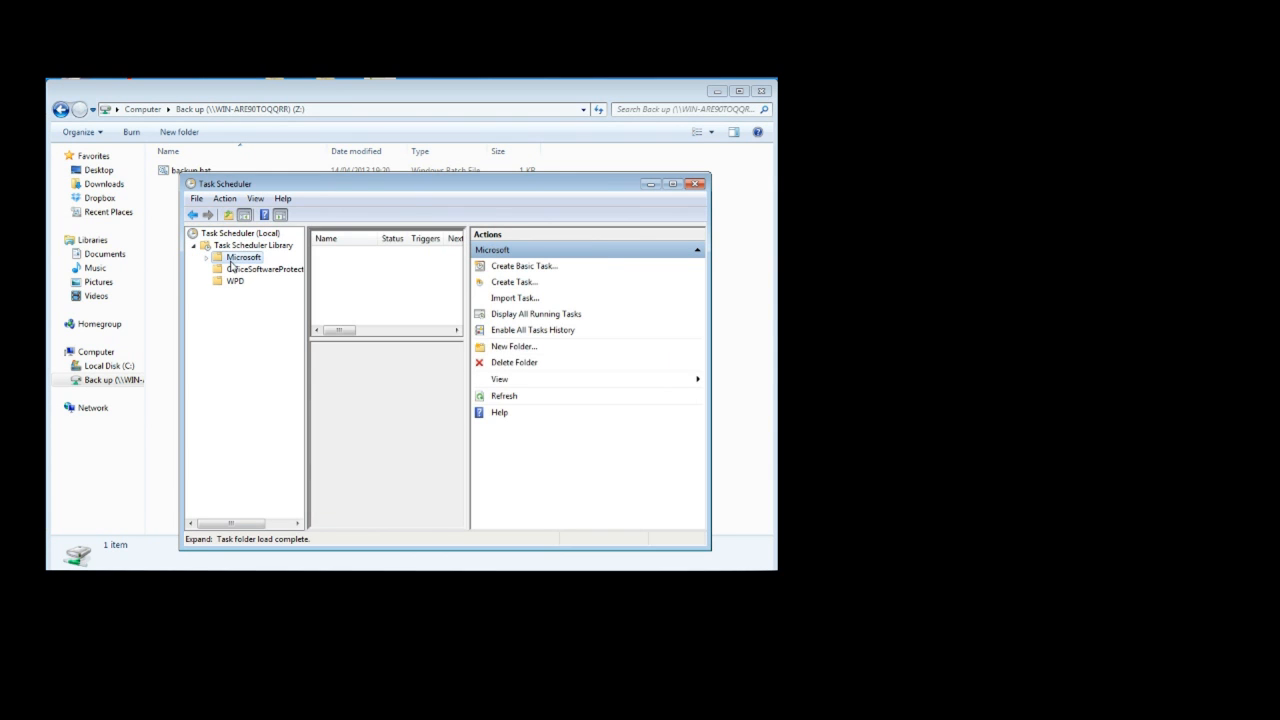
{"action": "left_click", "coordinate": [672, 184]}
{"action": "left_click", "coordinate": [693, 182]}
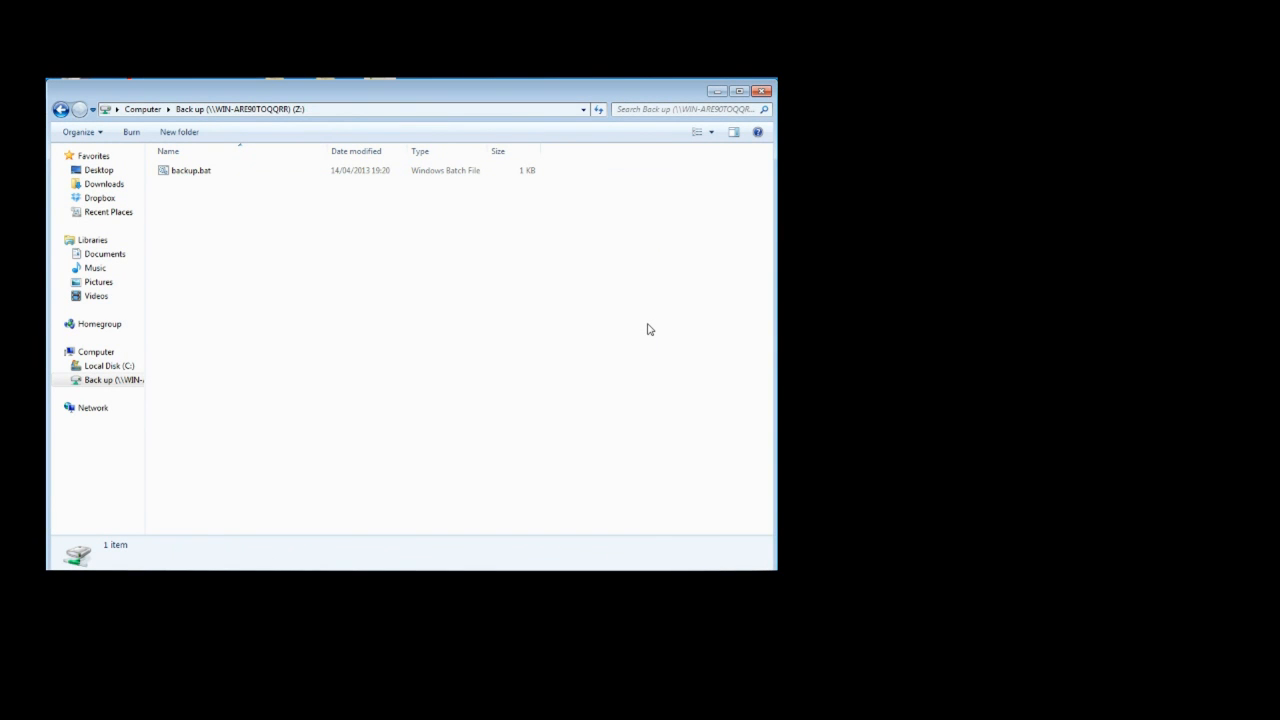